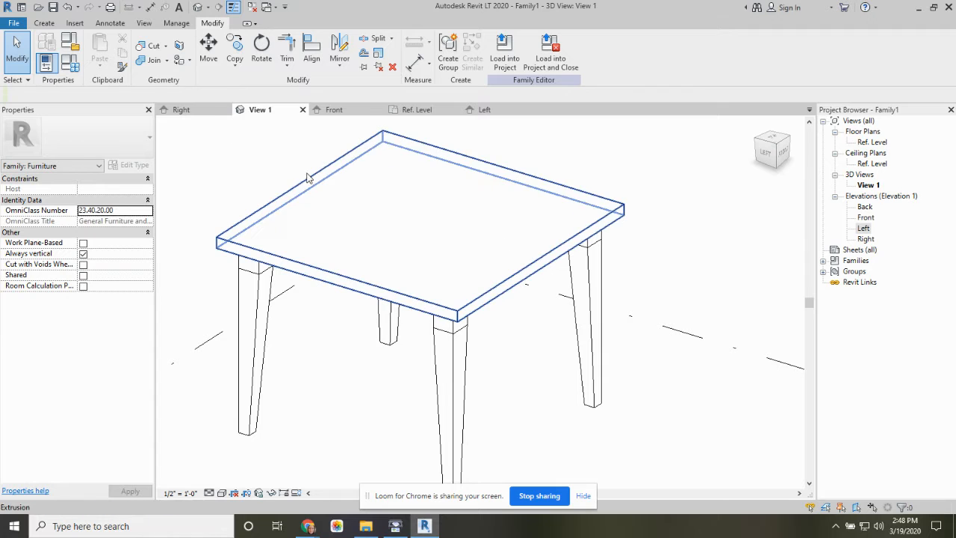
left_click(44, 24)
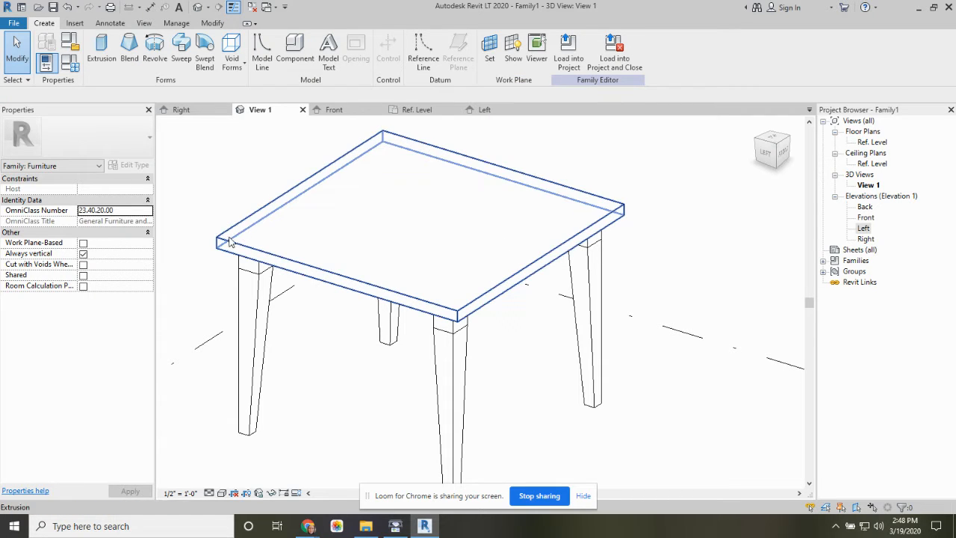
left_click(234, 69)
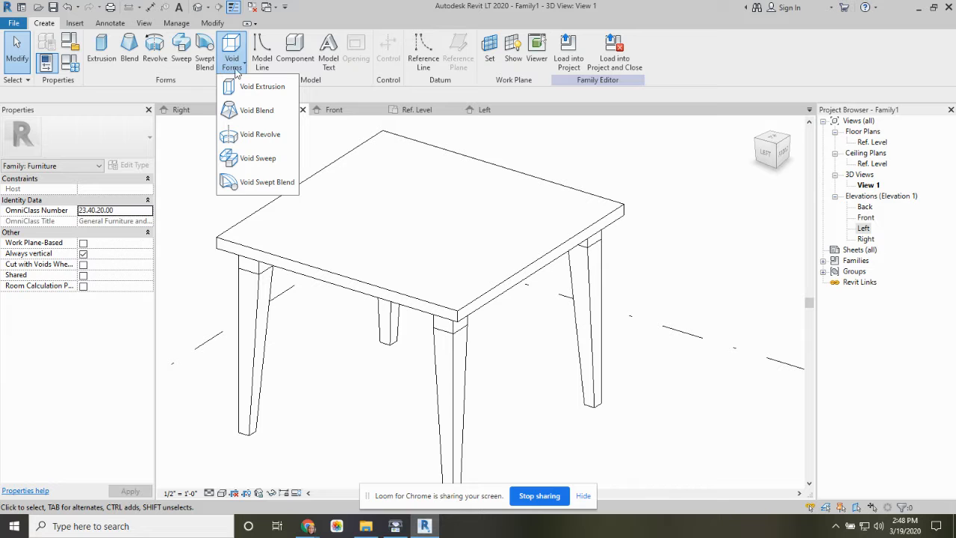
left_click(254, 159)
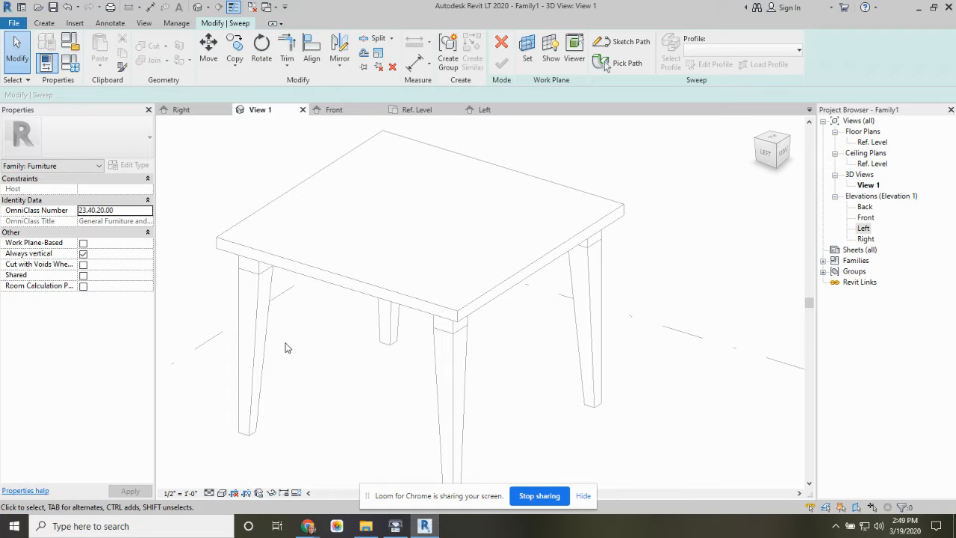
left_click(637, 43)
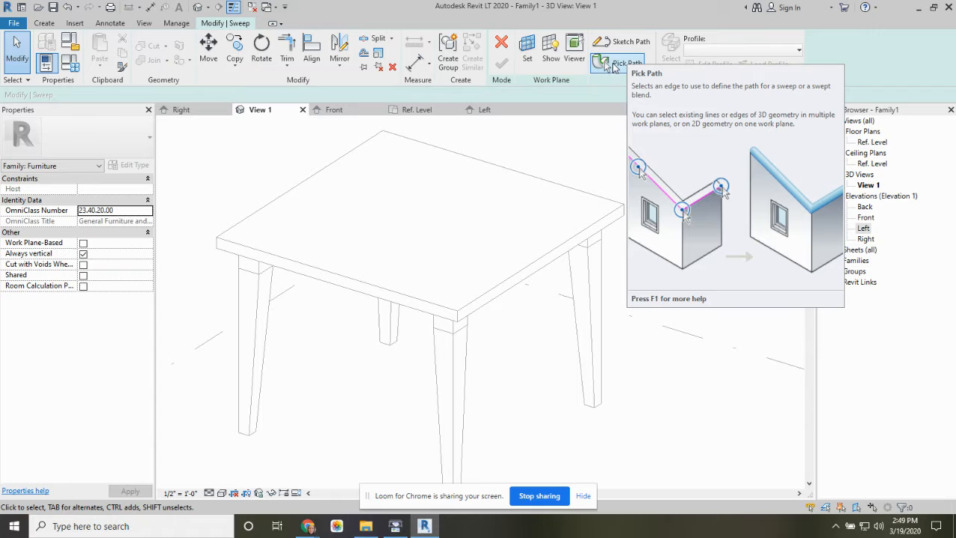
left_click(614, 66)
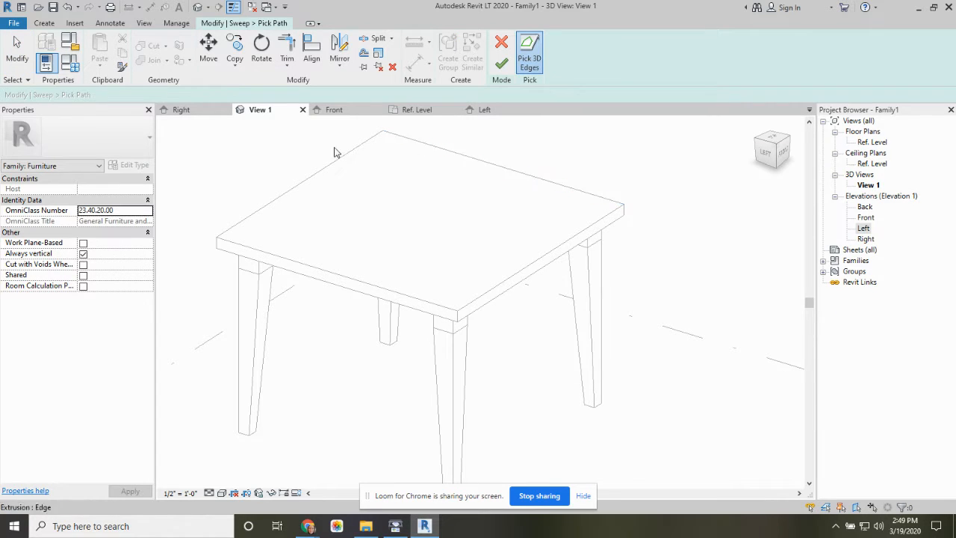
left_click(534, 182)
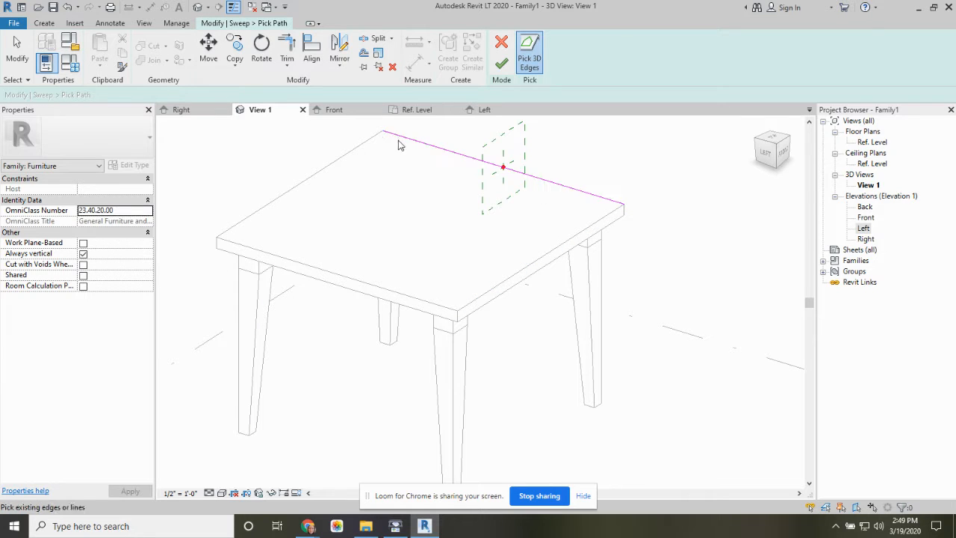
left_click(502, 43)
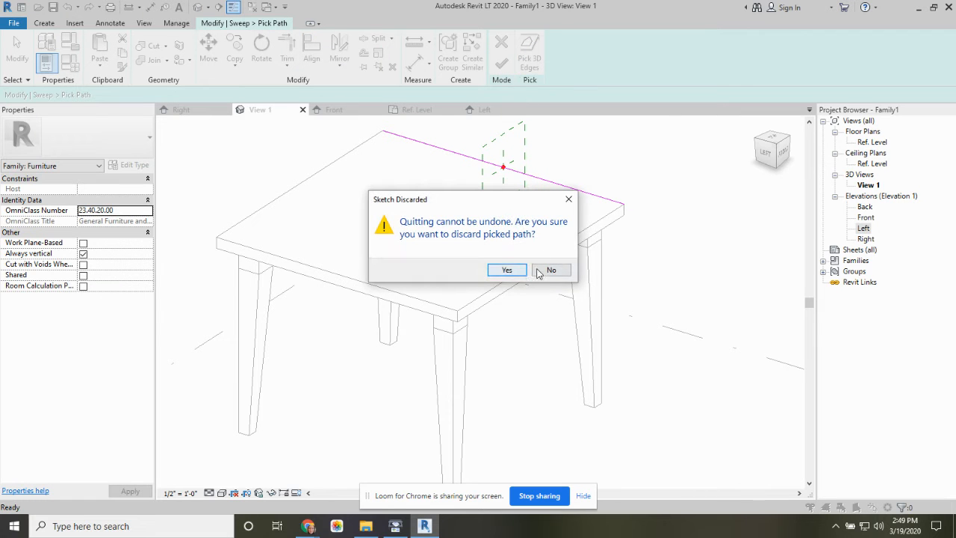
left_click(551, 270)
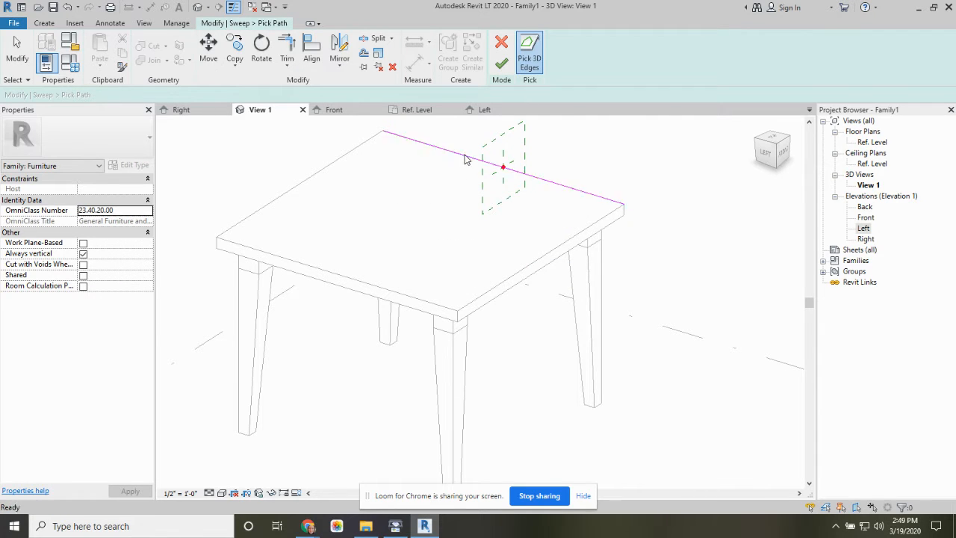
key("Escape")
left_click(465, 156)
key("Escape")
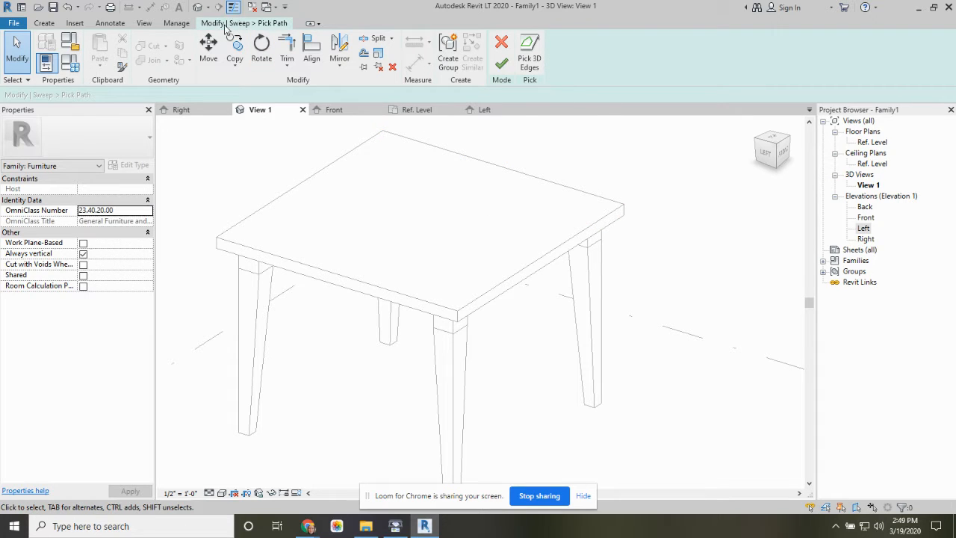
left_click(504, 66)
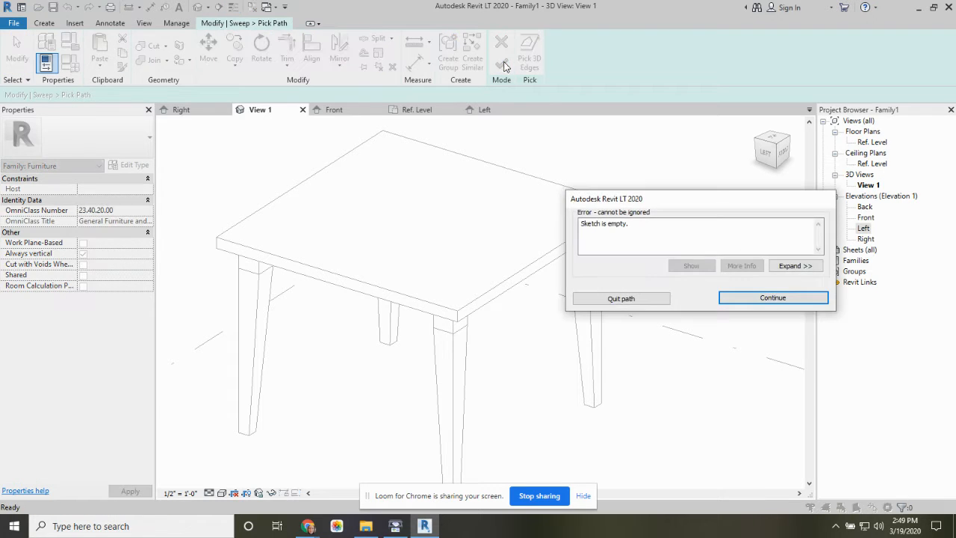
left_click(631, 297)
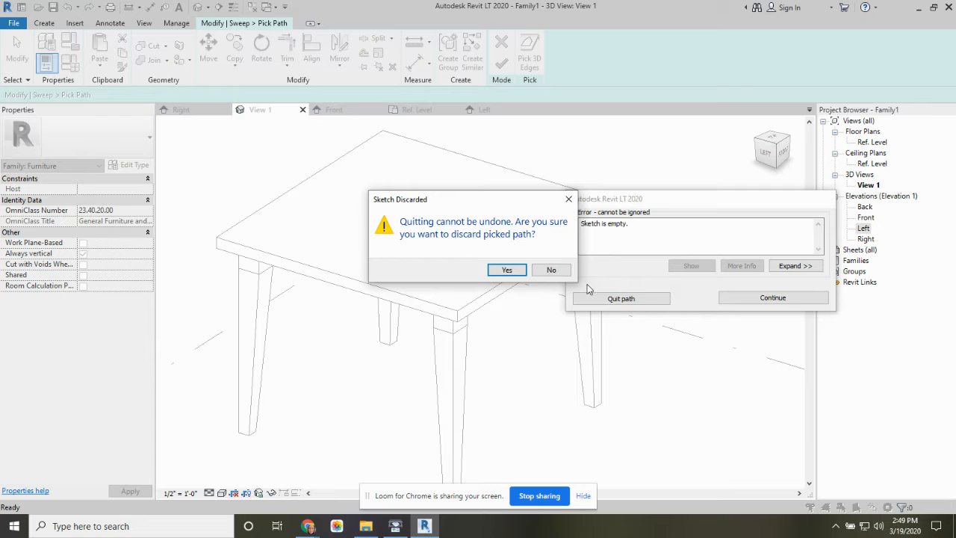
left_click(510, 272)
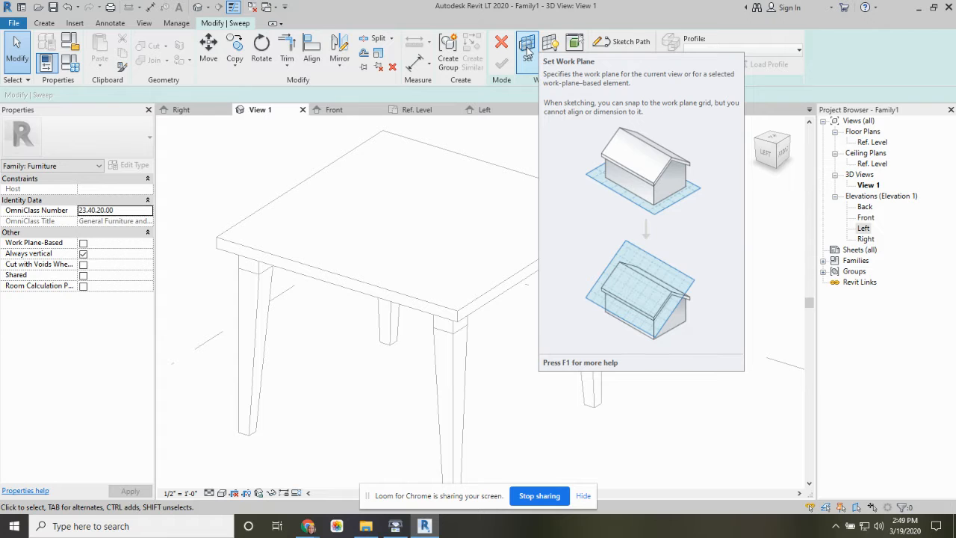
Step: Try to draw a 3'-0" by 3'-0" rectangular path along the tabletop's upper edges on the Reference Plane : height work plane
left_click(528, 49)
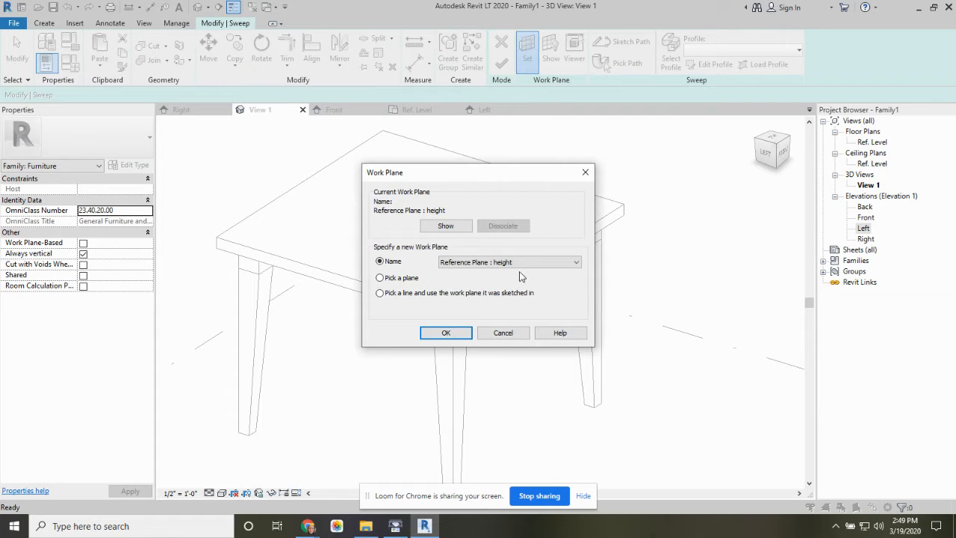
left_click(446, 332)
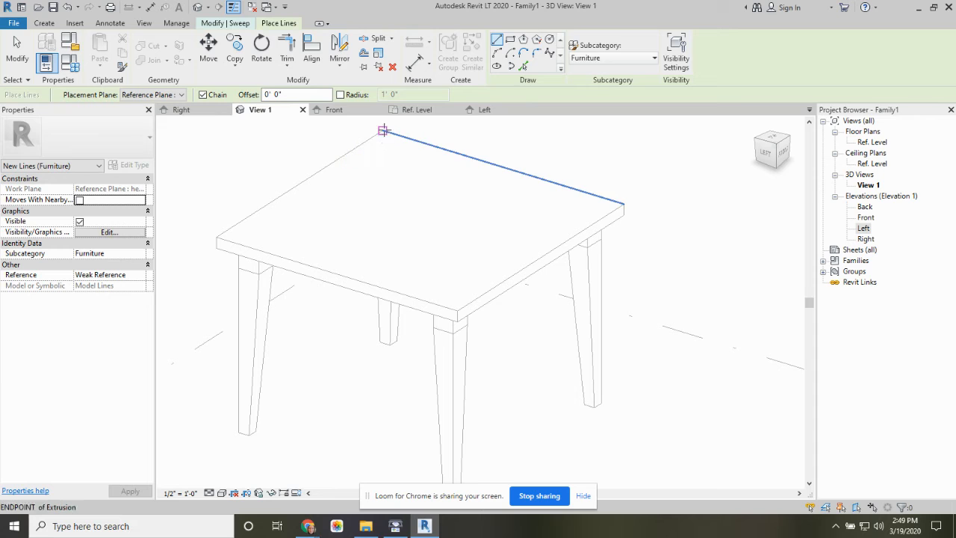
left_click(511, 41)
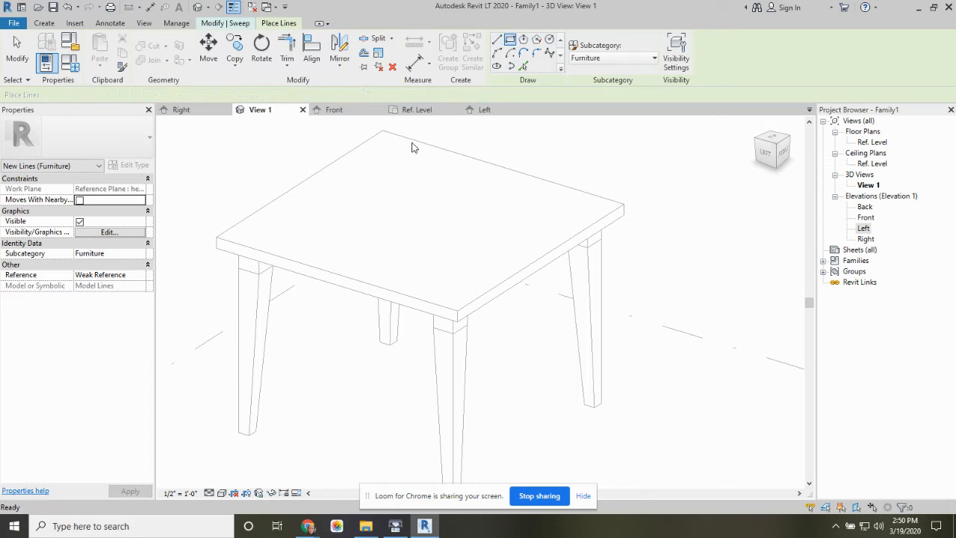
left_click(218, 237)
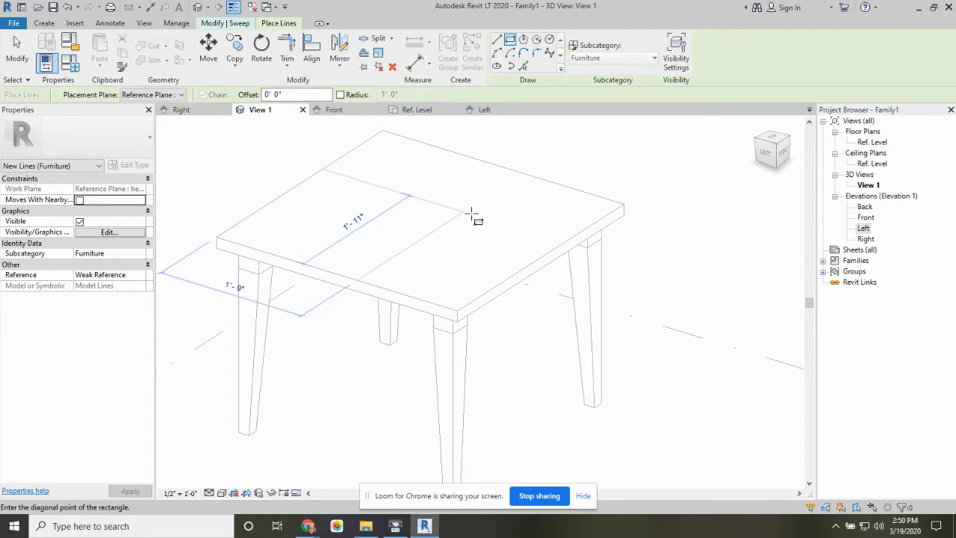
left_click(624, 204)
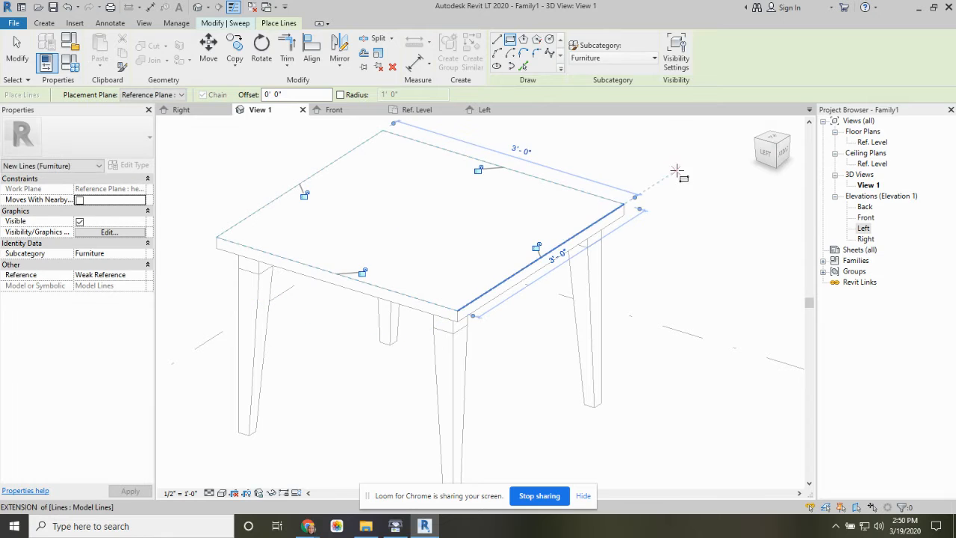
left_click(241, 24)
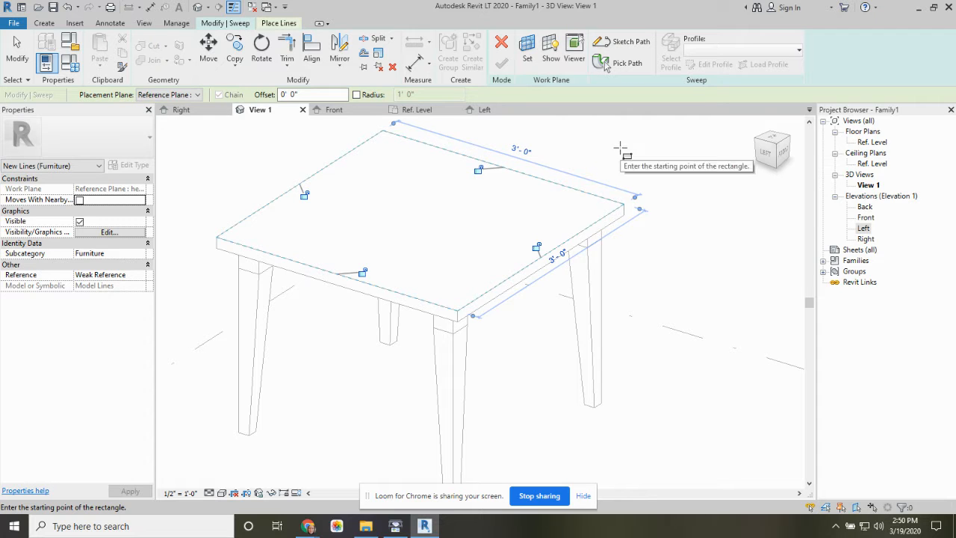
key("Escape")
key("Escape")
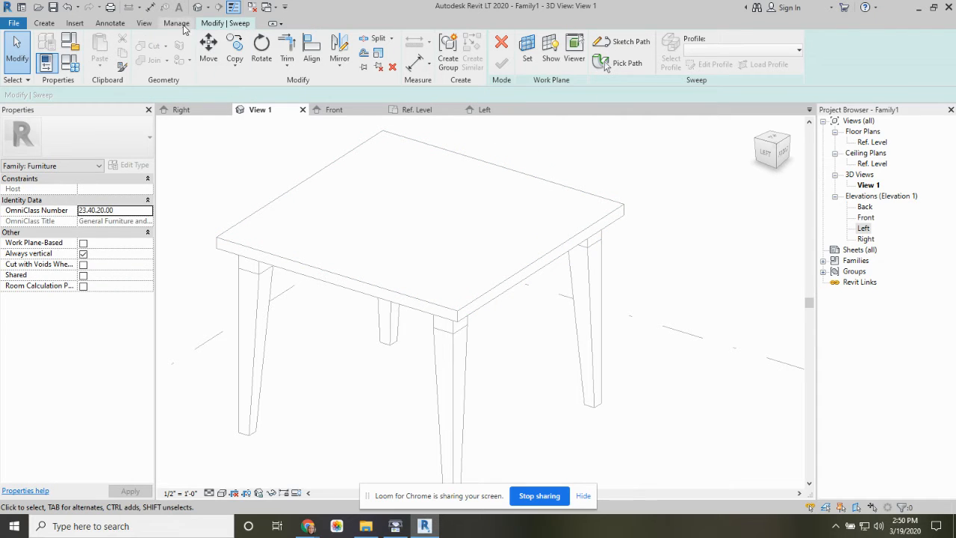
Step: Undo the void sweep attempt and the change before it, and remove the restored edge cut from the tabletop
left_click(68, 9)
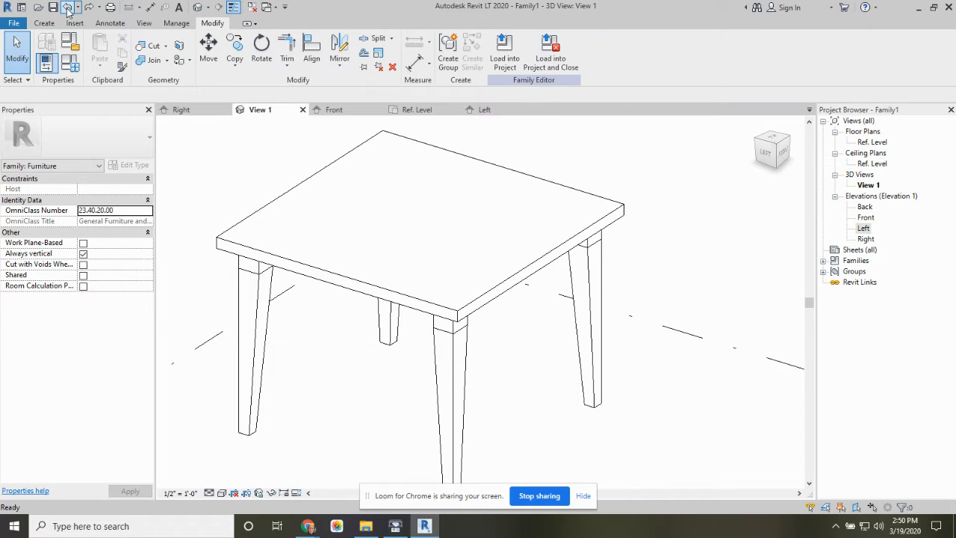
left_click(67, 9)
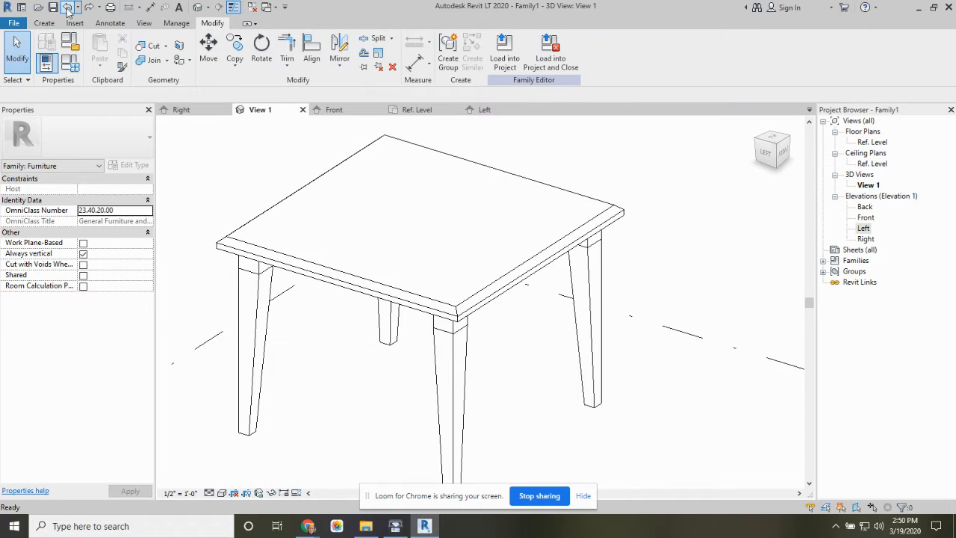
left_click(229, 241)
key("Escape")
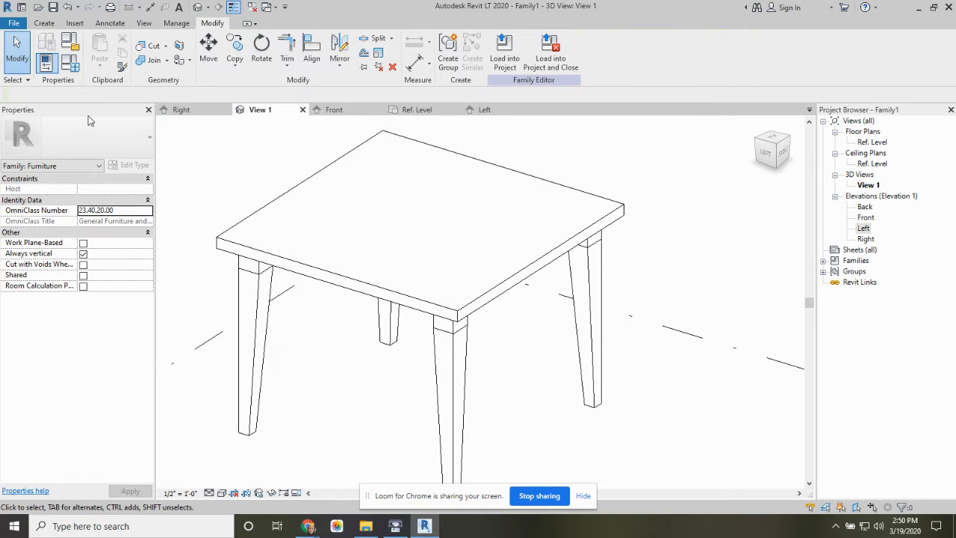
Step: Start a new void sweep and set its work plane to Reference Plane : height
left_click(44, 23)
left_click(232, 61)
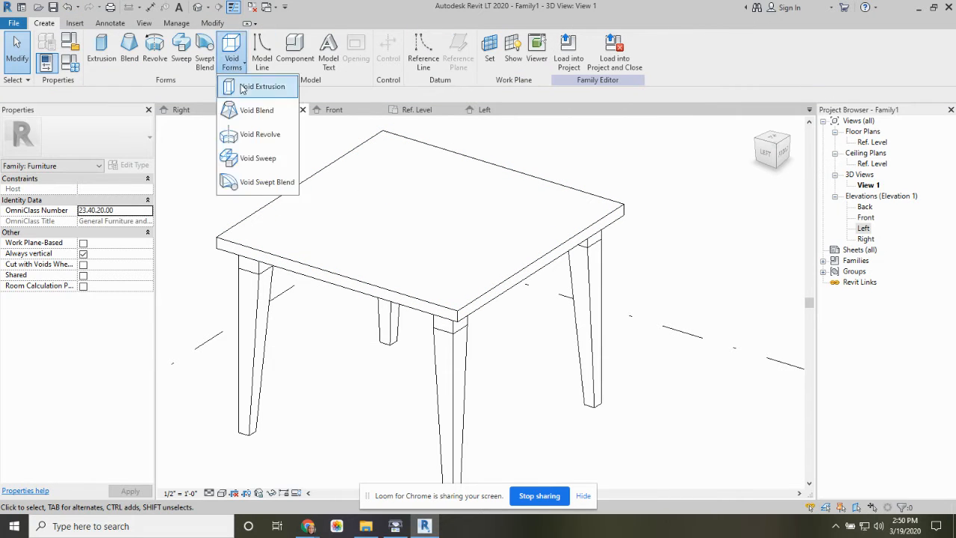
left_click(258, 157)
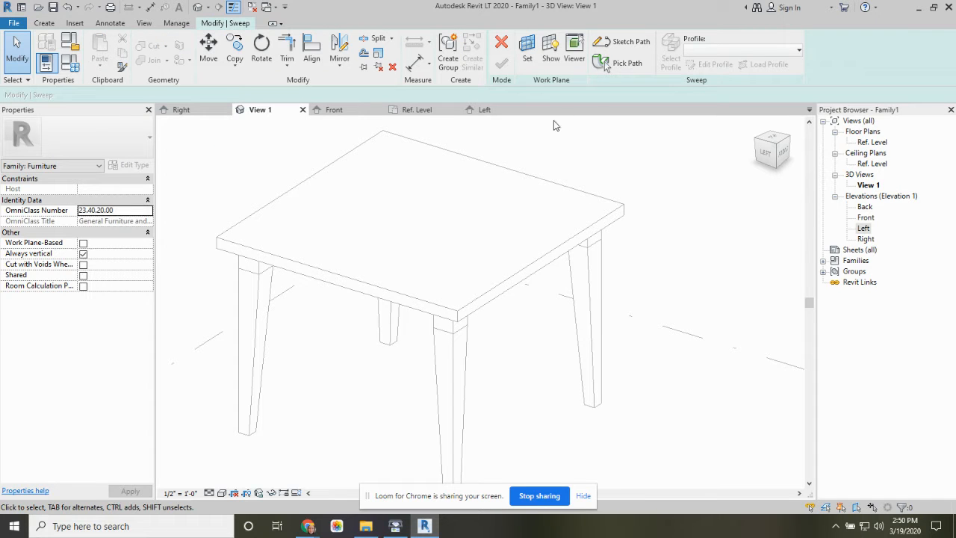
left_click(528, 50)
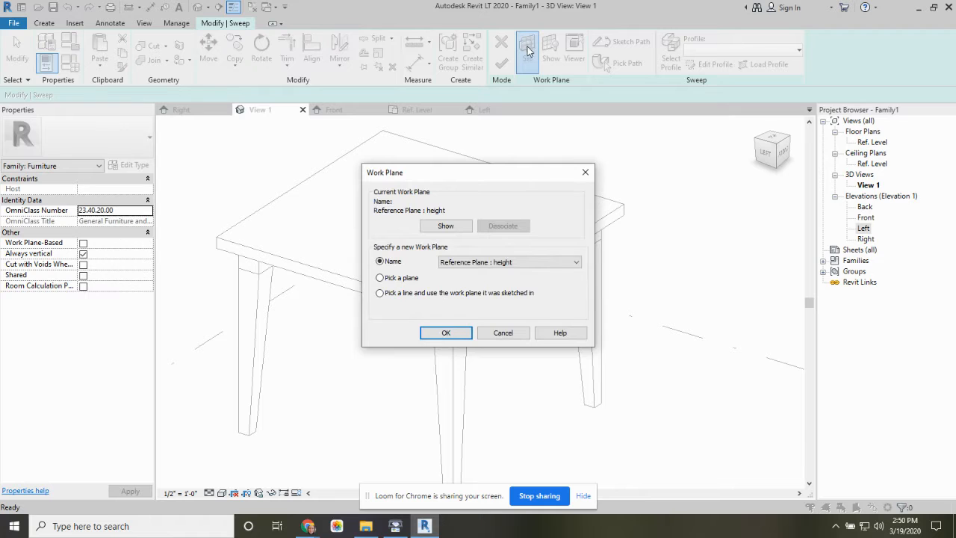
left_click_drag(545, 173, 686, 169)
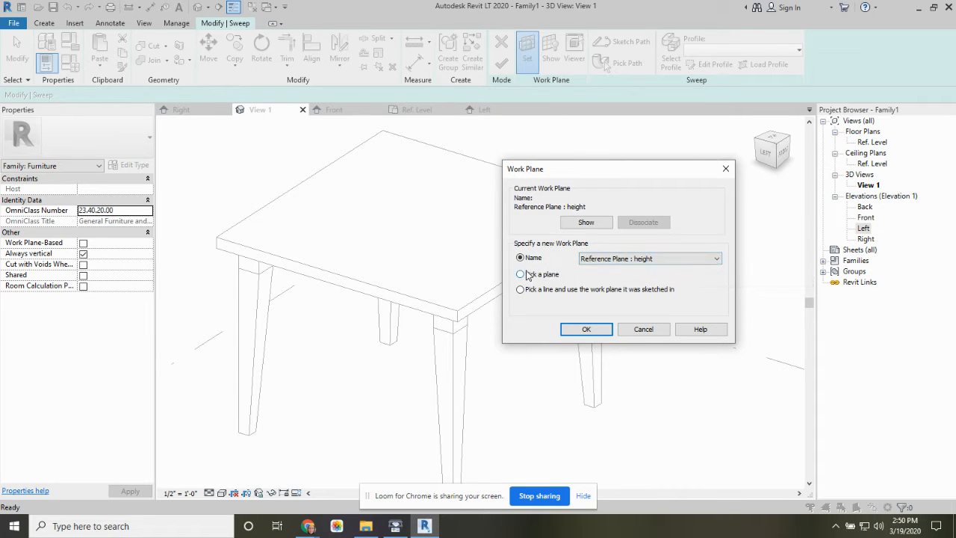
left_click(579, 329)
left_click(545, 249)
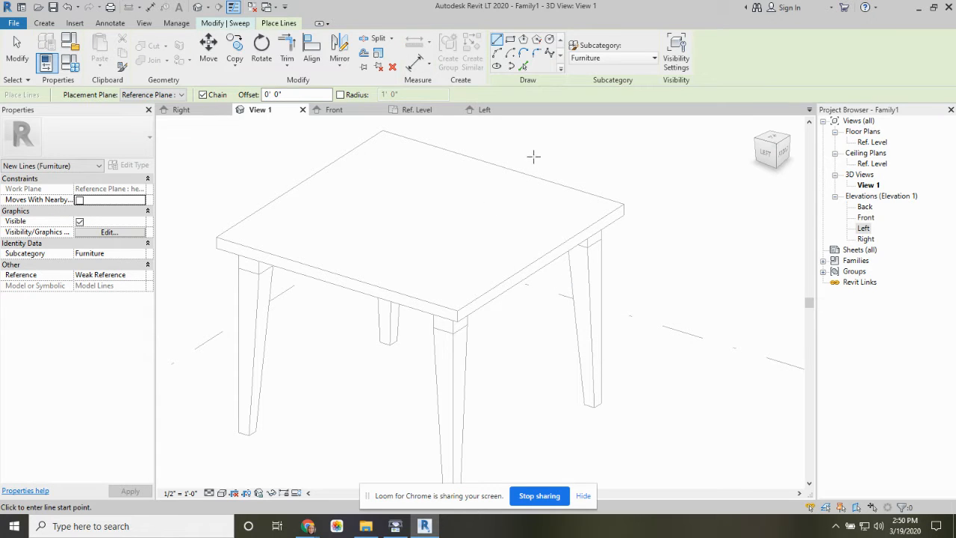
Step: Sketch a 3'-0" by 3'-0" rectangular sweep path between opposite corners of the tabletop's upper face
left_click(240, 24)
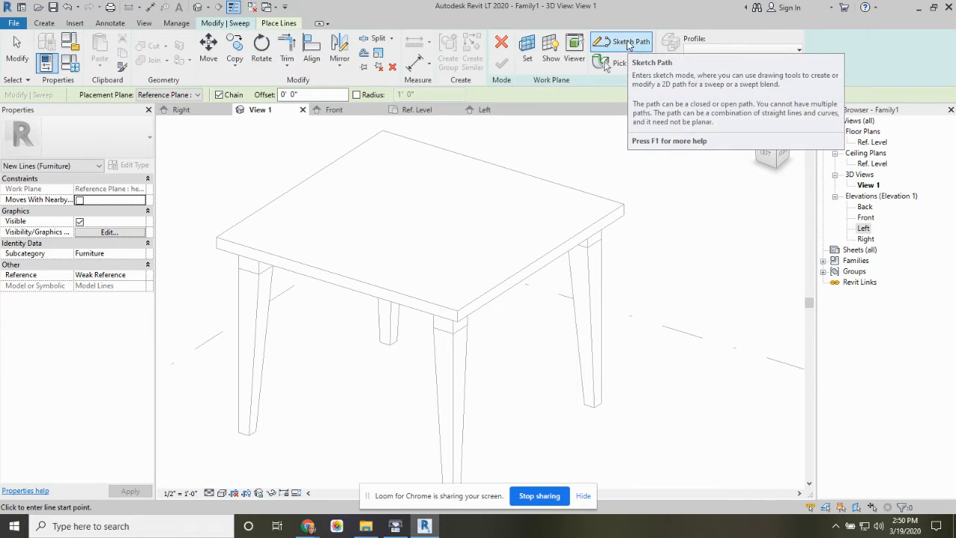
left_click(620, 44)
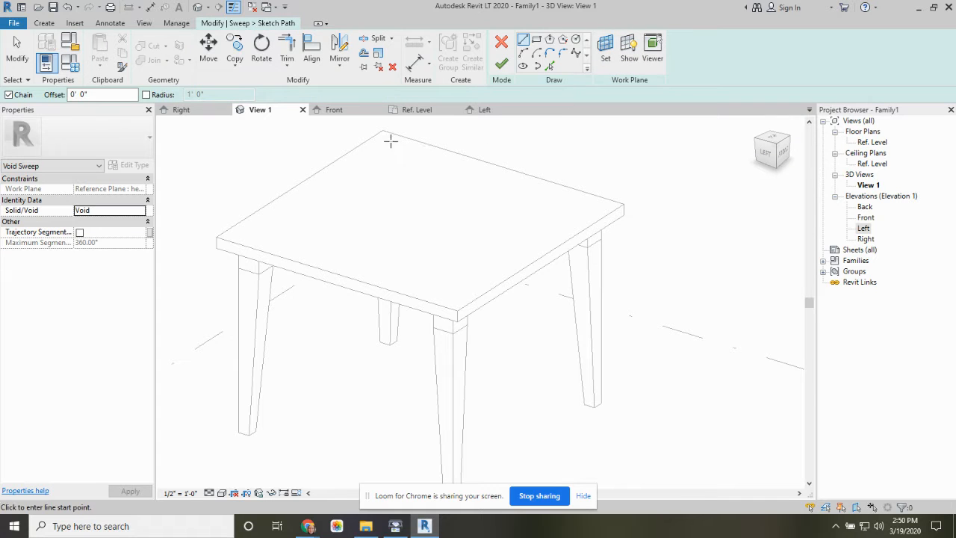
left_click(537, 41)
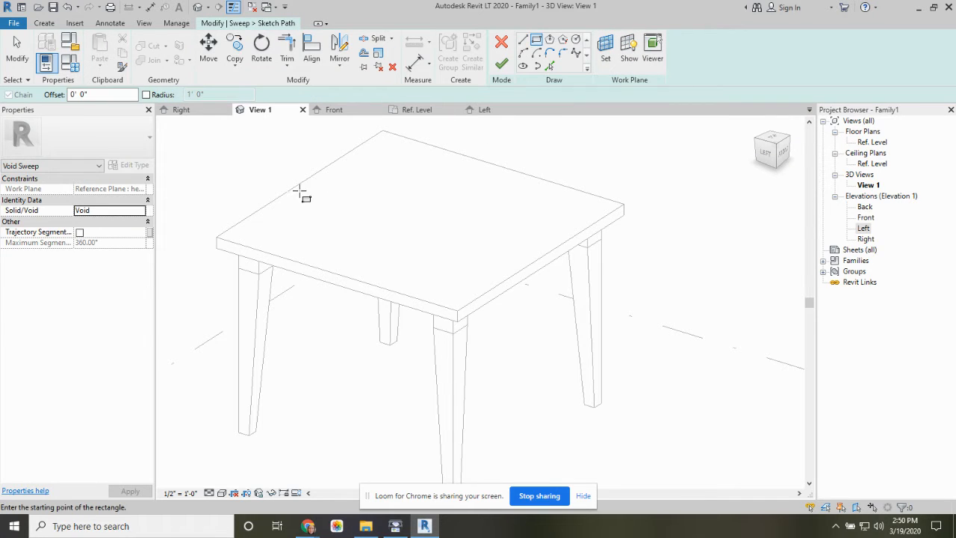
left_click(219, 237)
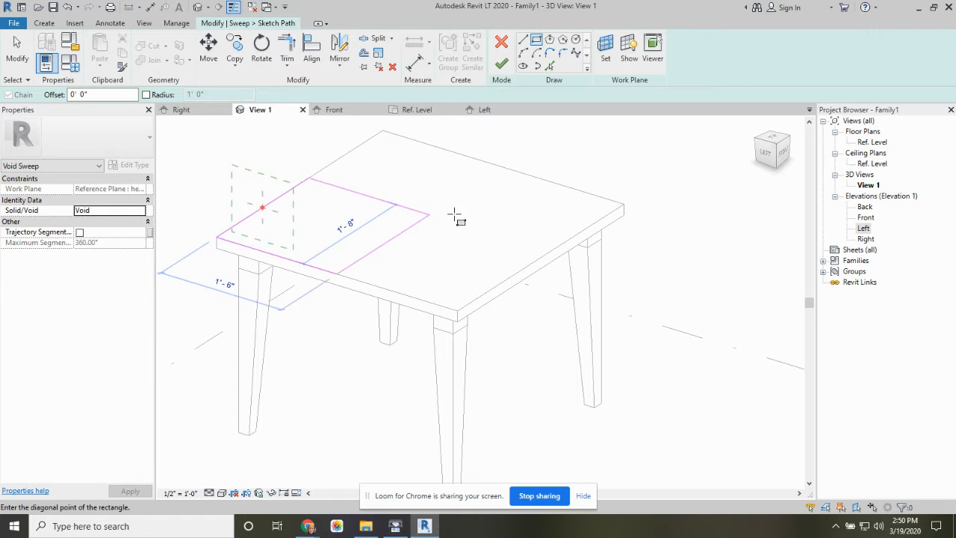
left_click(623, 205)
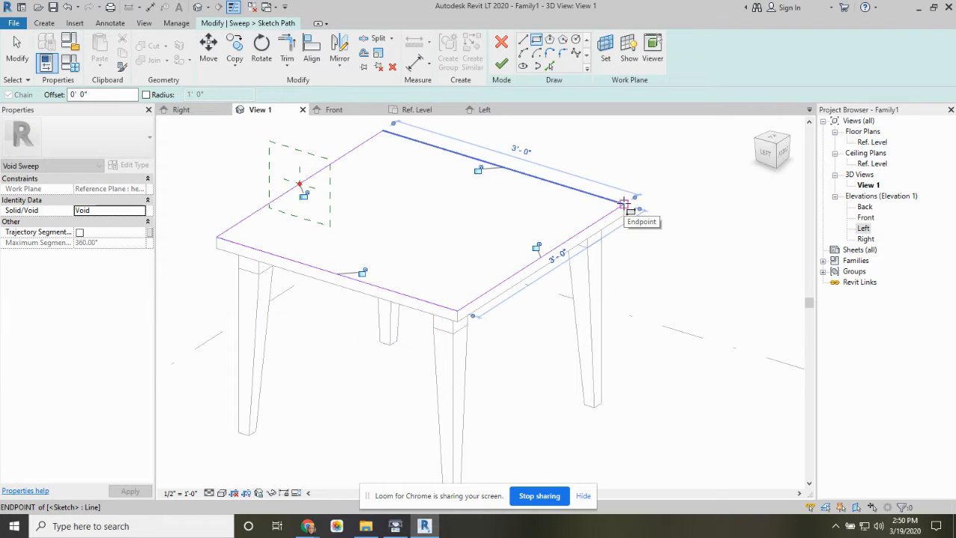
Step: Lock all four path lines to the tabletop's edges and finish the sweep path
left_click(361, 271)
left_click(535, 247)
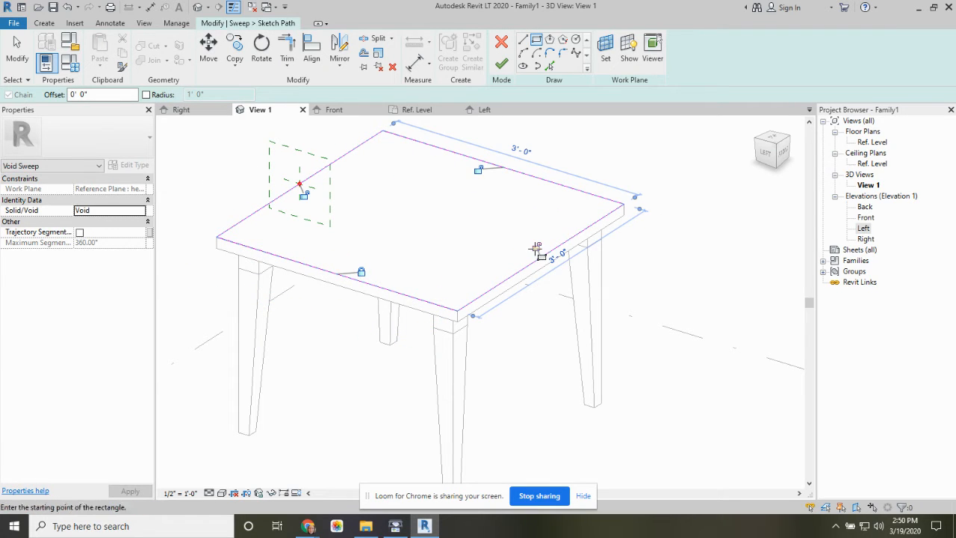
left_click(479, 171)
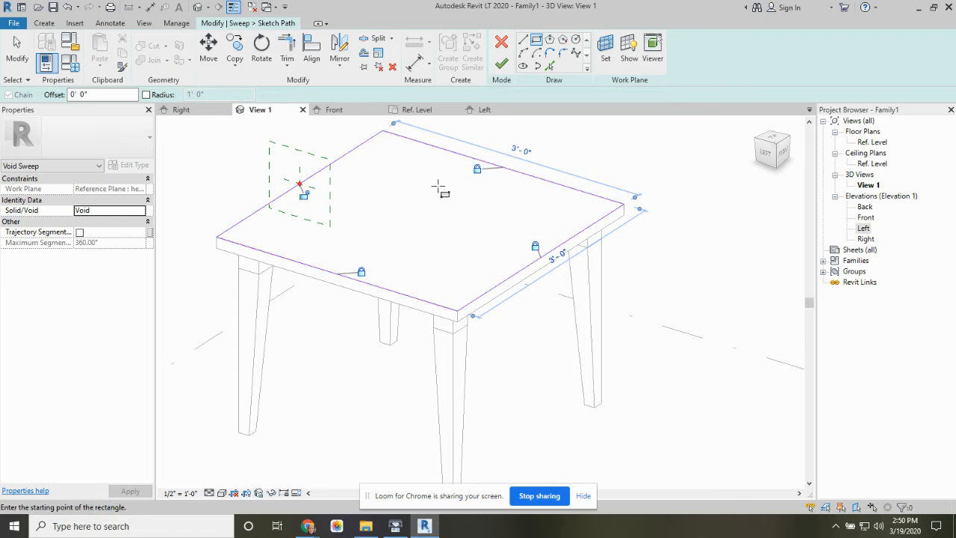
left_click(303, 196)
left_click(502, 65)
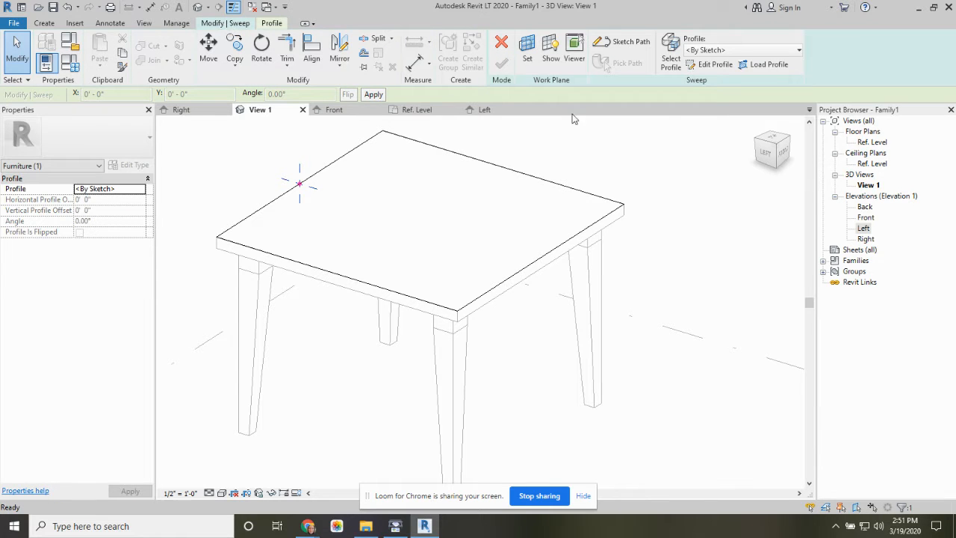
Step: Edit the sweep profile from the Left view and pick lines along the tabletop's vertical end edge and upper edge
left_click(713, 65)
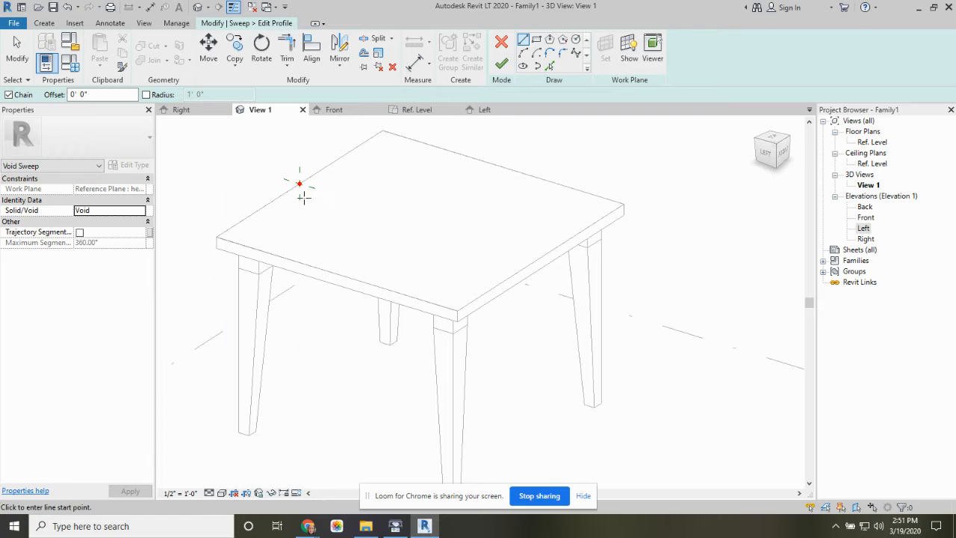
left_click(765, 159)
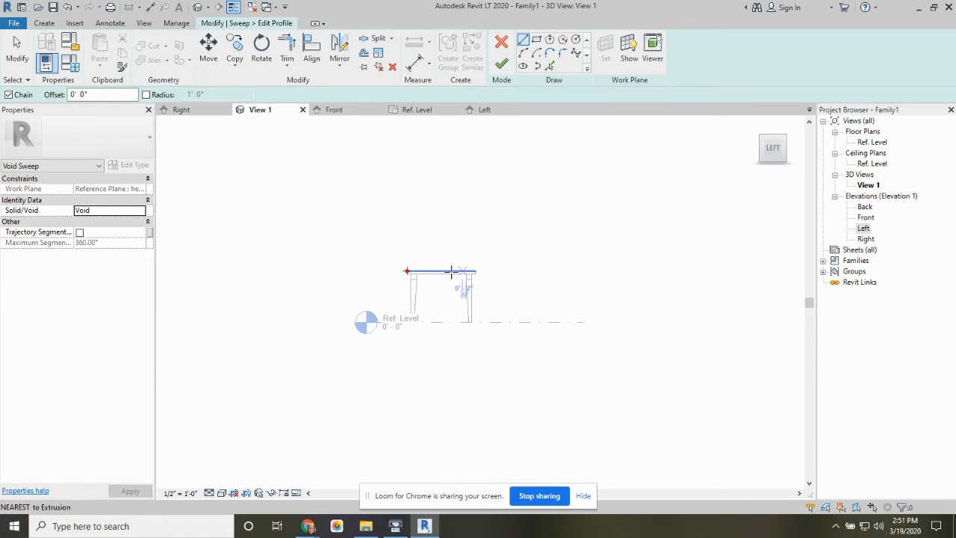
scroll(407, 276, "up", 5)
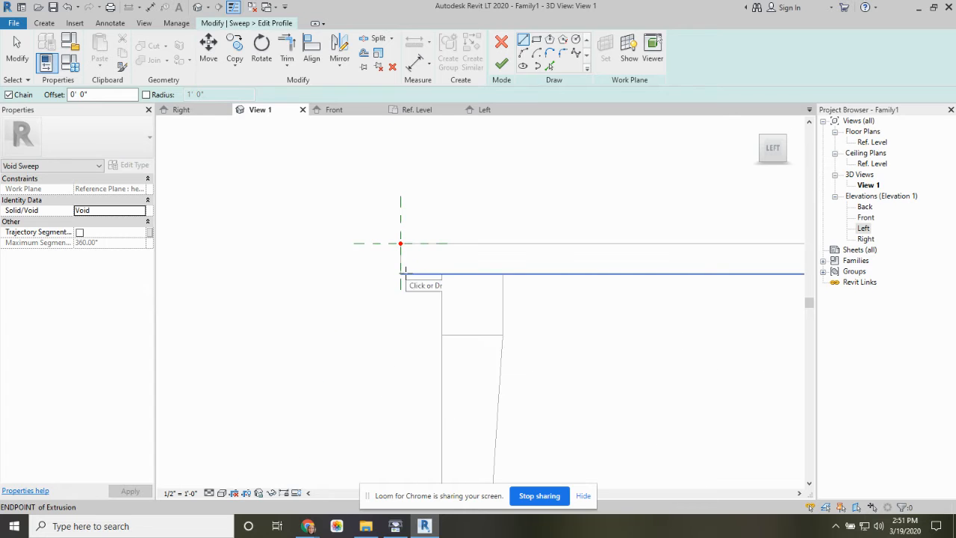
left_click(525, 41)
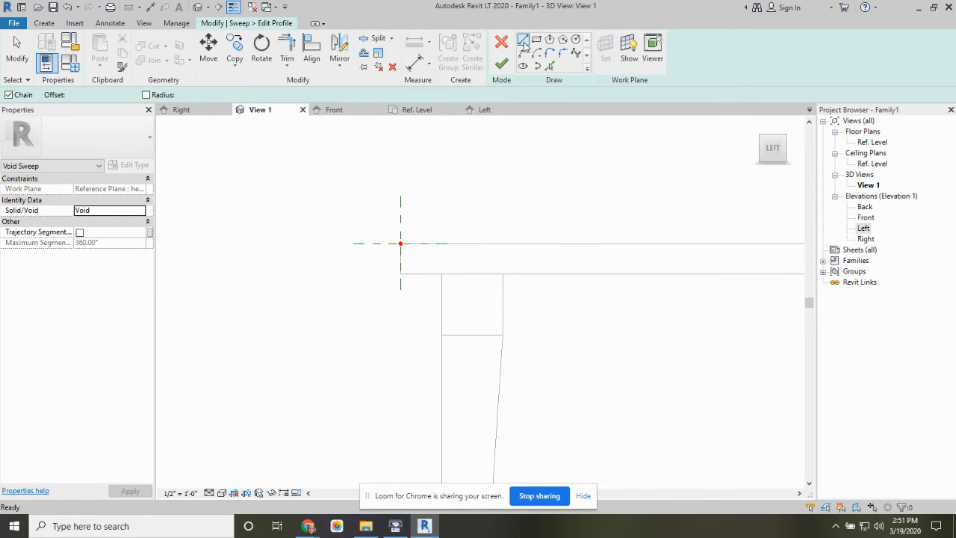
left_click(550, 66)
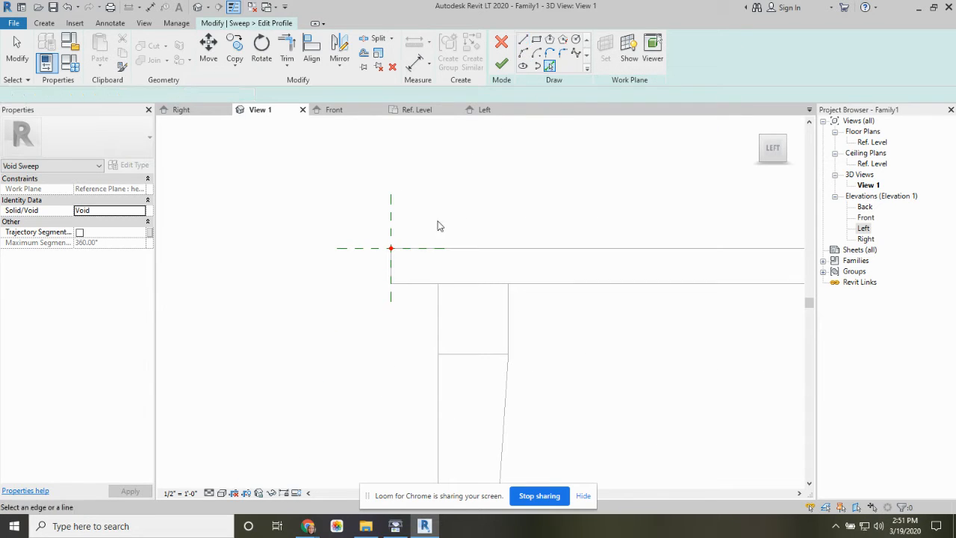
scroll(430, 237, "up", 2)
left_click(372, 277)
left_click(404, 251)
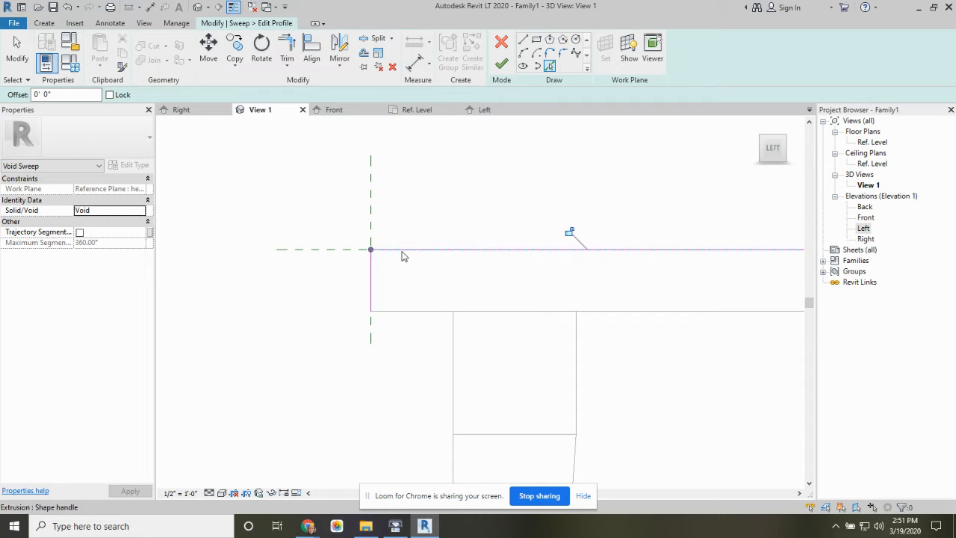
Step: Draw a 45° bevel line about 1 1/16" long from the midpoint of the tabletop's end edge to its upper edge
left_click(523, 41)
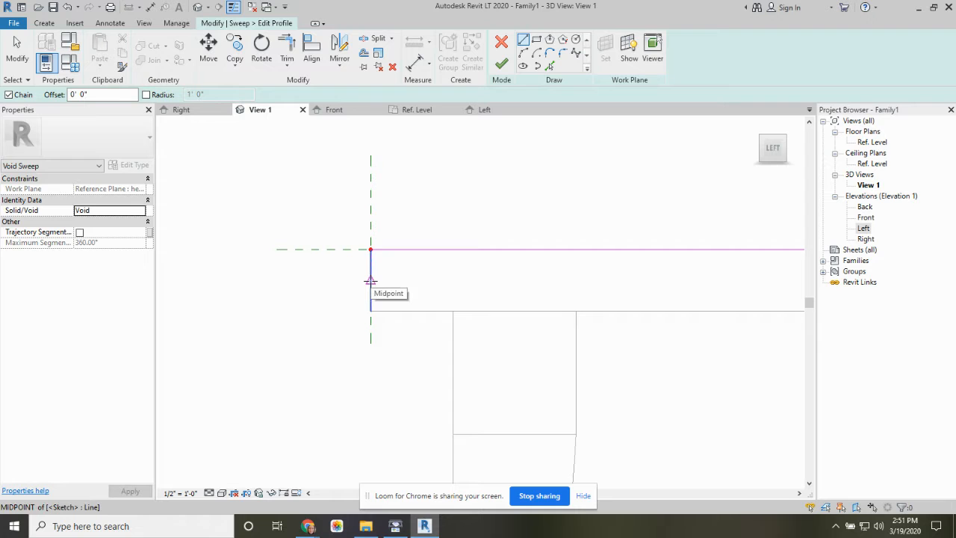
left_click(371, 280)
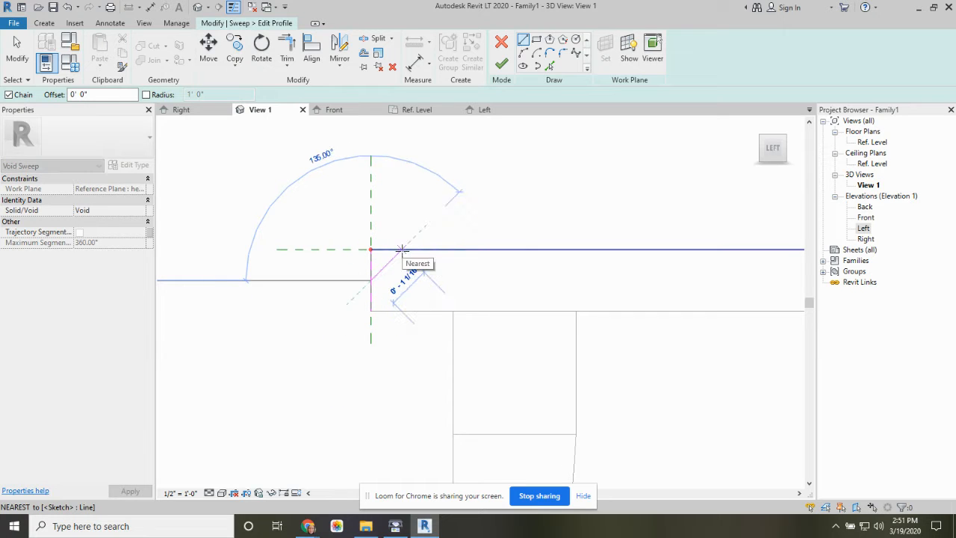
left_click(401, 249)
key("Escape")
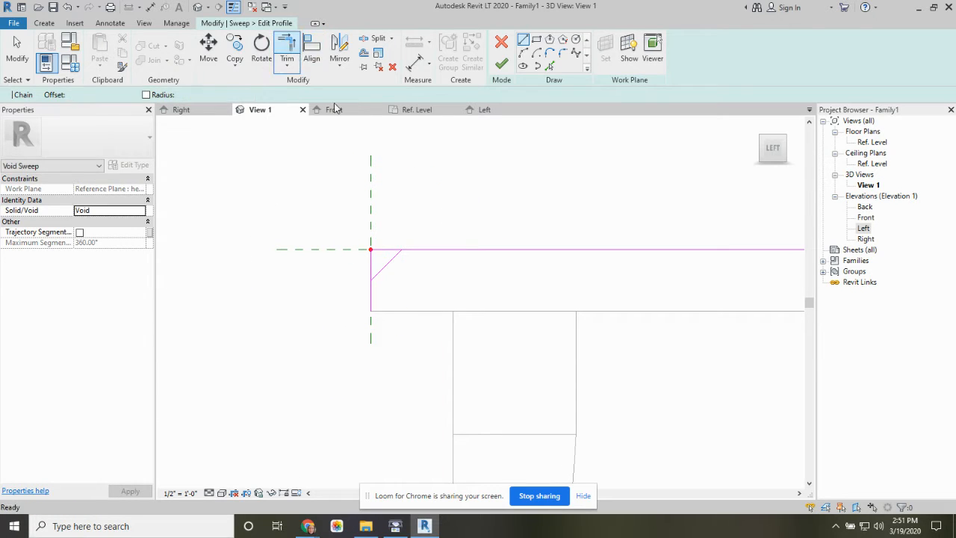
Step: Trim the profile lines to a closed corner triangle against the bevel line and finish the profile
left_click(384, 265)
left_click(388, 251)
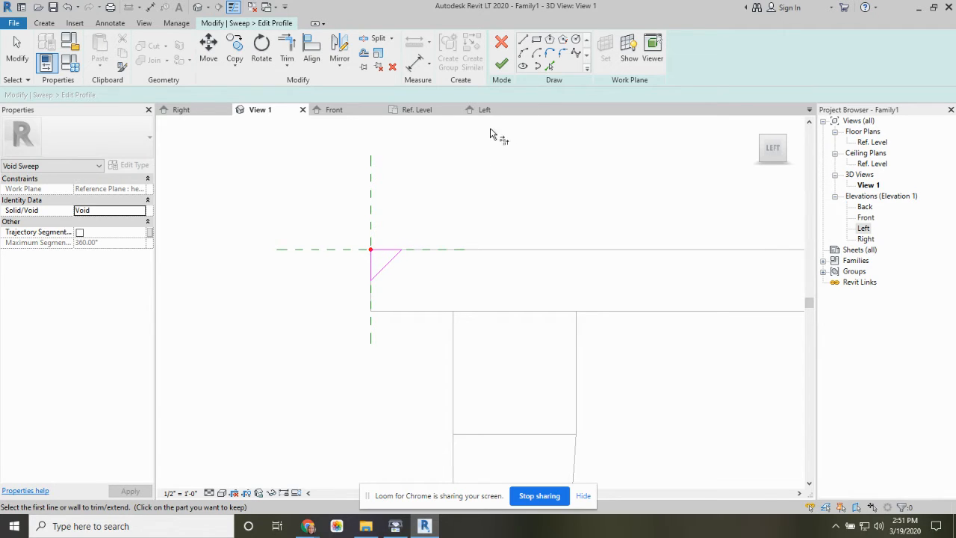
left_click(502, 64)
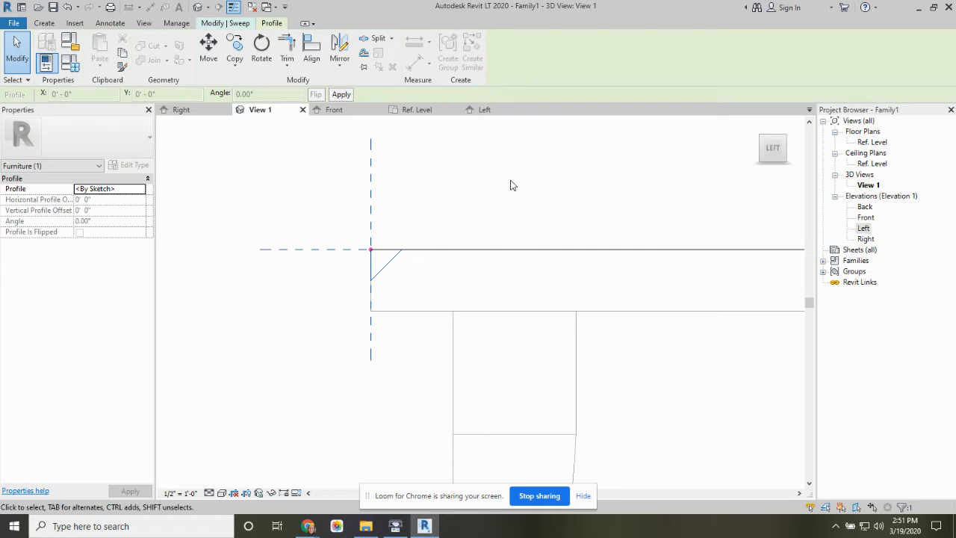
Step: Finish the void sweep to cut the bevel around the tabletop and clear the selection
scroll(510, 187, "down", 3)
left_click(237, 26)
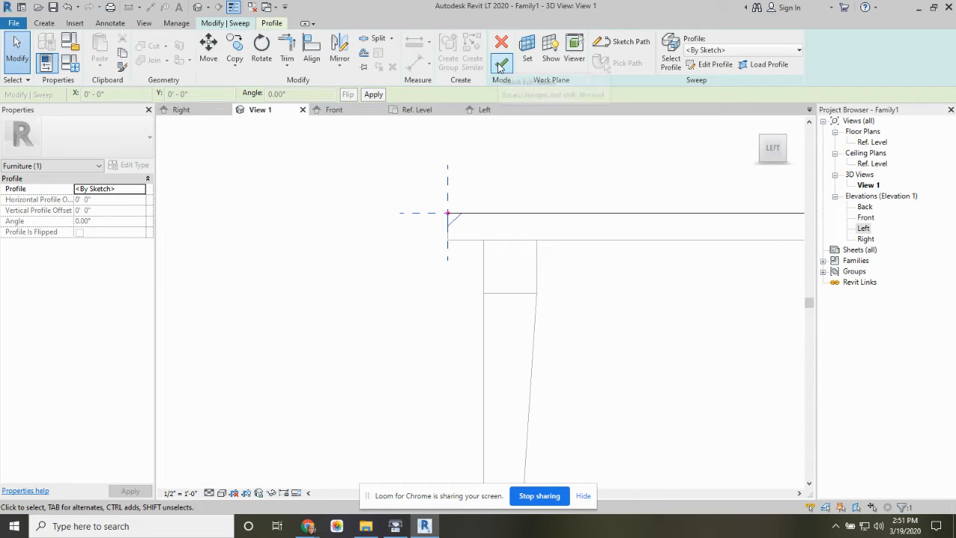
left_click(501, 66)
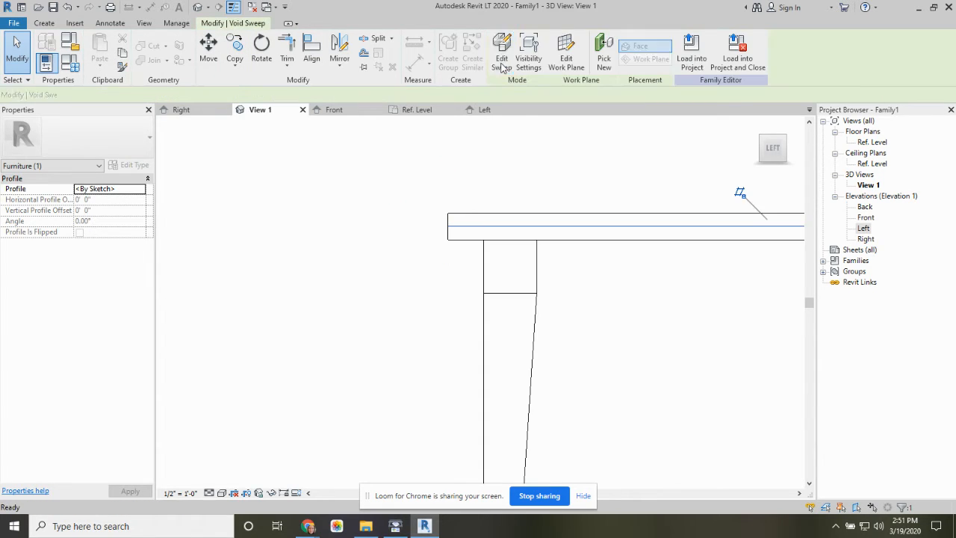
left_click(395, 179)
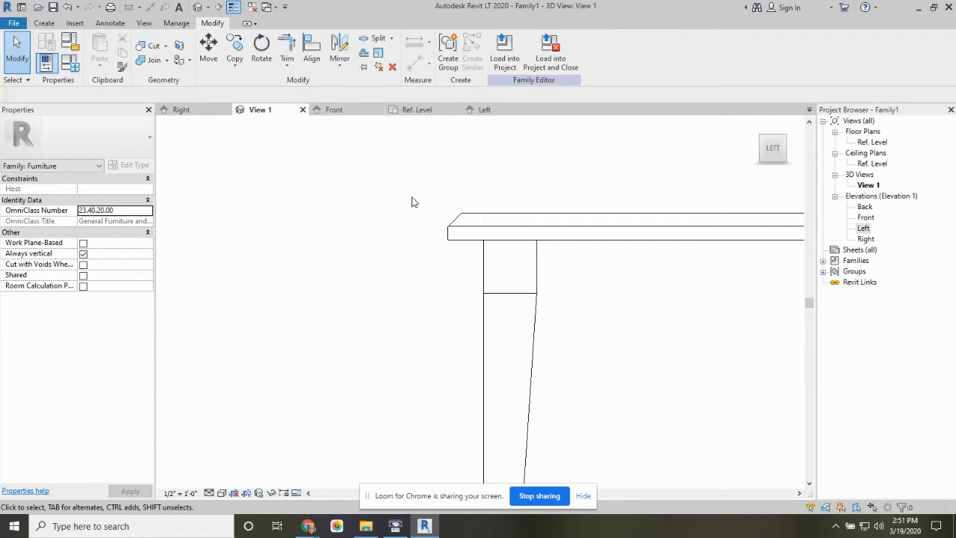
Step: Examine the tabletop's bevelled edge and its void sweep from the left side and in 3D
scroll(413, 202, "down", 2)
middle_click_drag(502, 219, 425, 266)
middle_click_drag(561, 219, 499, 306)
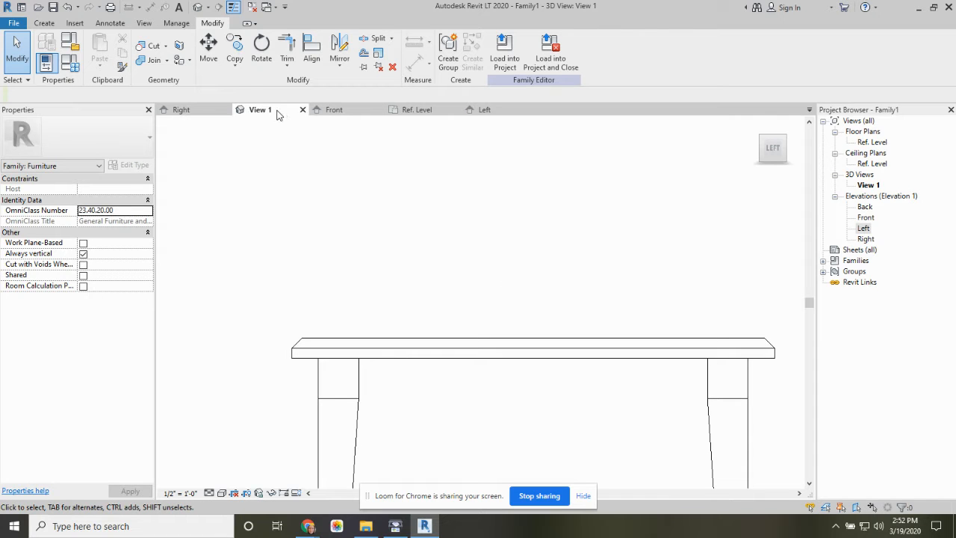
left_click(783, 139)
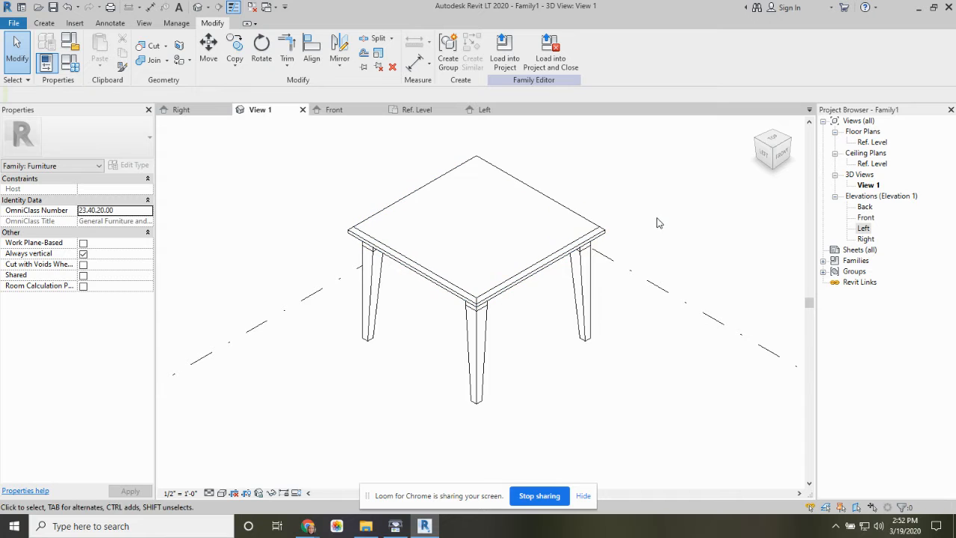
middle_click_drag(527, 290, 686, 284, "shift")
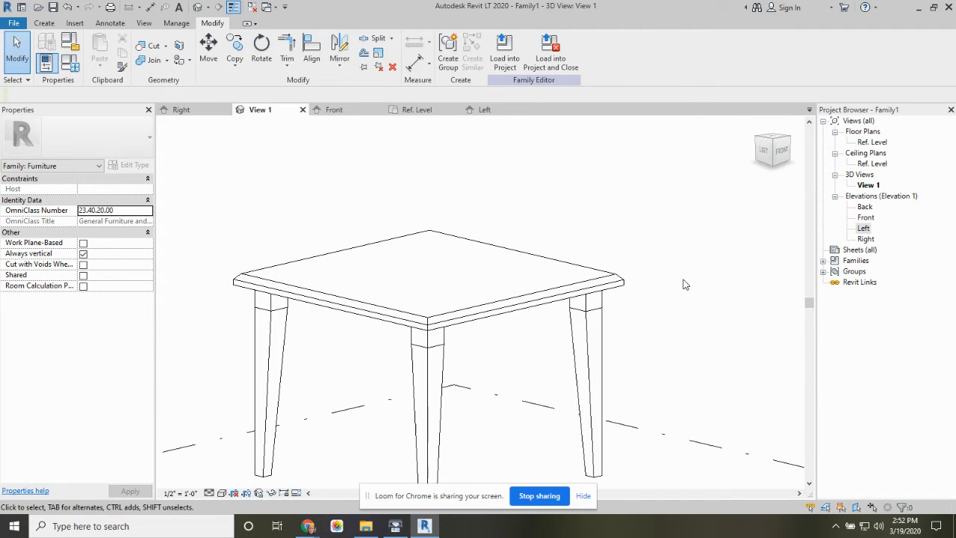
left_click(593, 289)
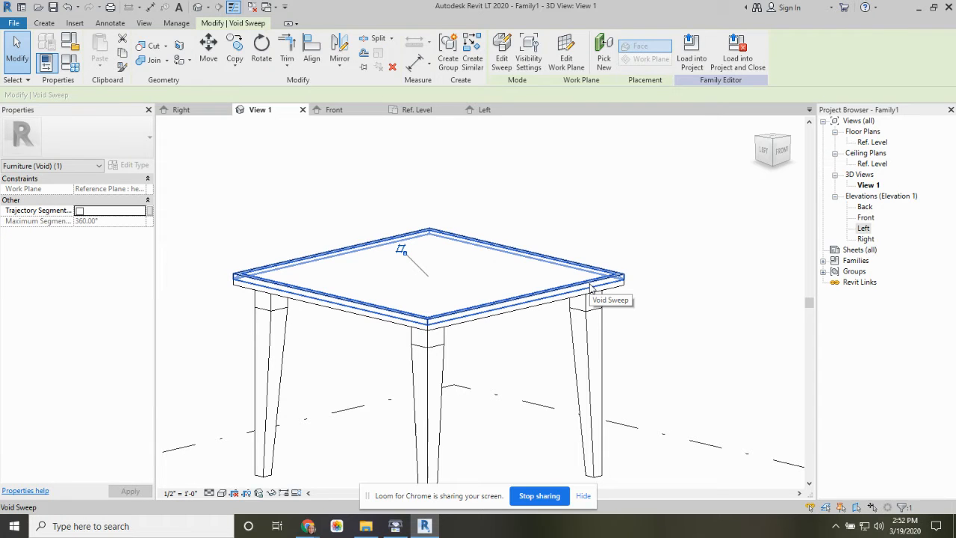
left_click(625, 232)
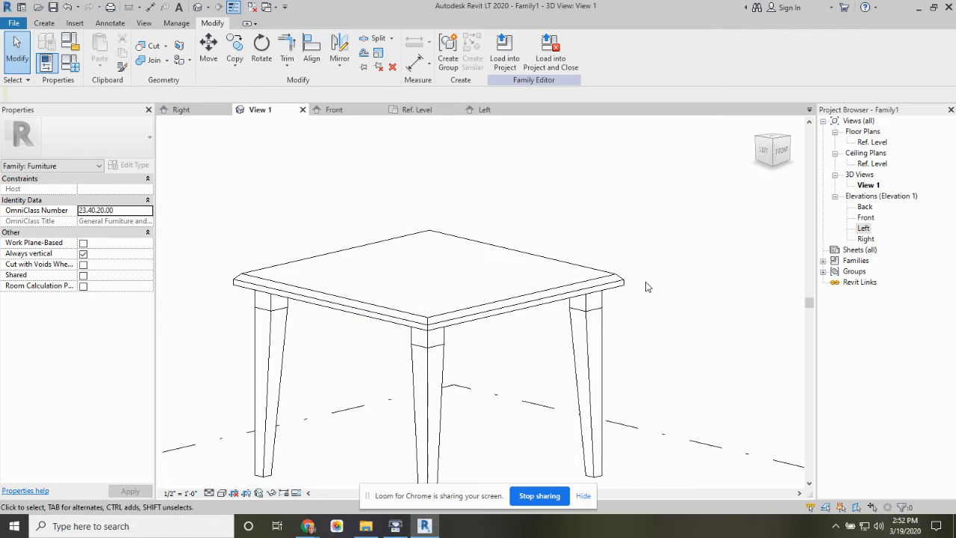
scroll(639, 284, "up", 4)
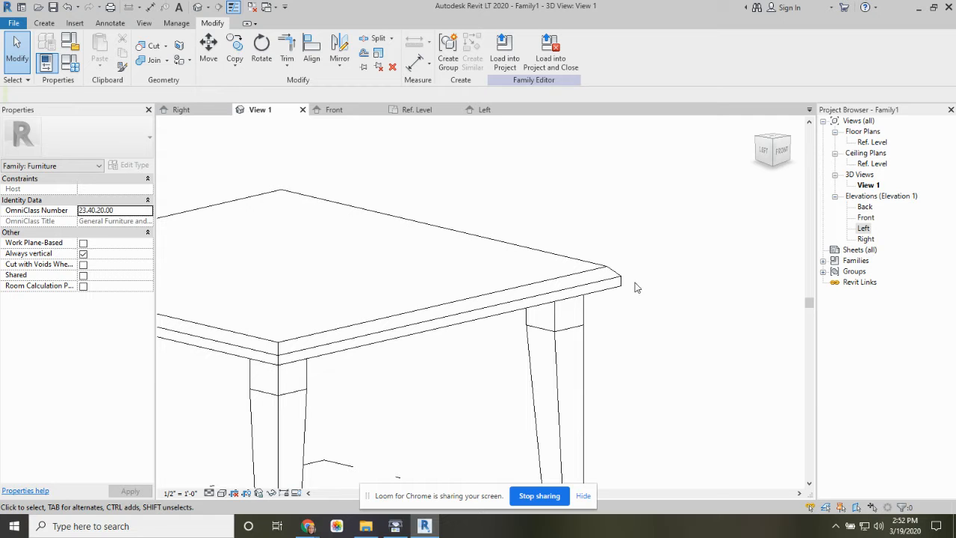
scroll(636, 264, "down", 3)
mouse_move(637, 265)
middle_mouse_down()
mouse_move(672, 260)
mouse_move(678, 216)
mouse_move(668, 188)
middle_mouse_up()
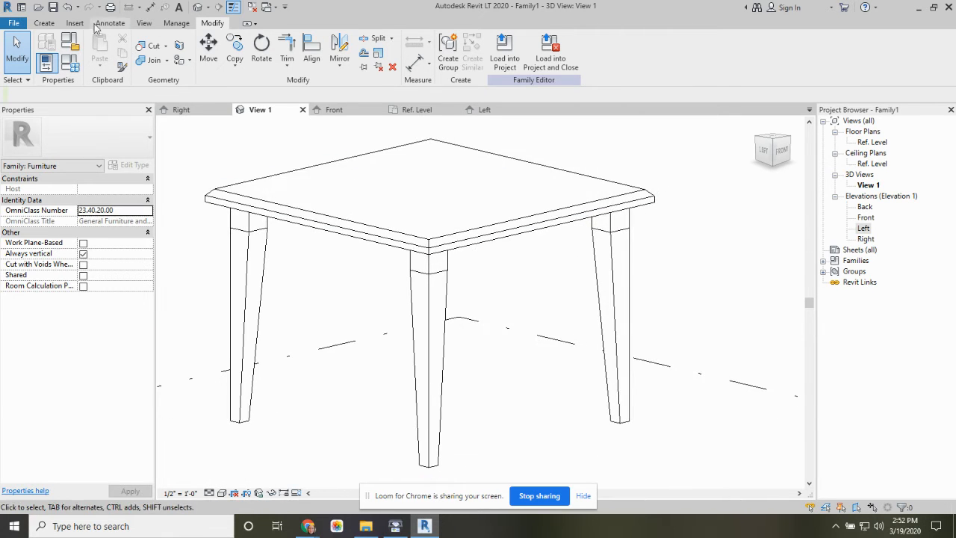
left_click(44, 23)
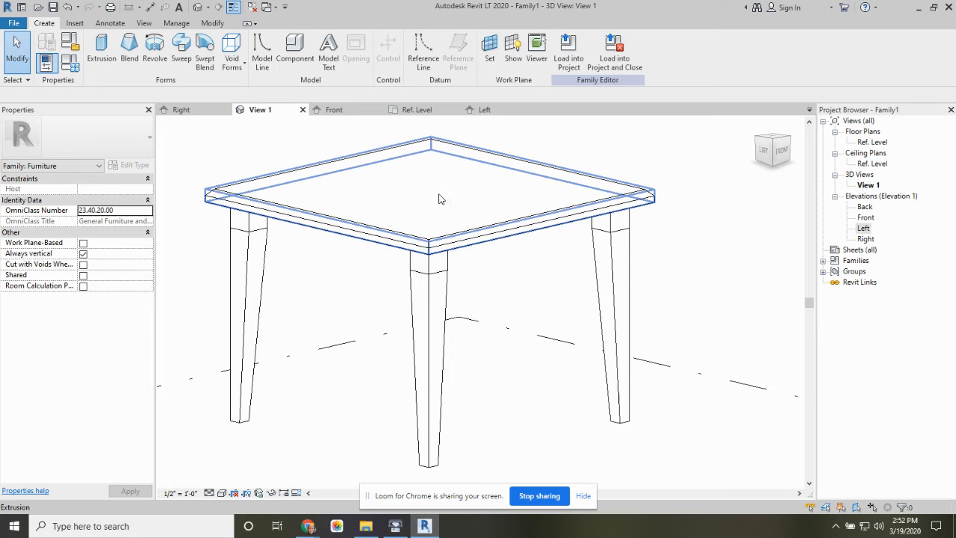
Step: Set the 3D view's visual style to Shaded
scroll(442, 195, "down", 3)
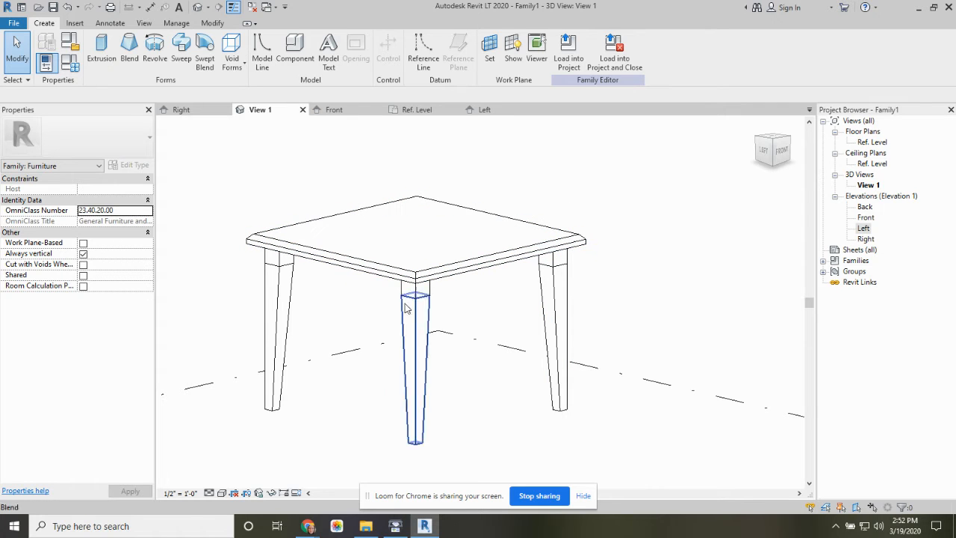
left_click(222, 494)
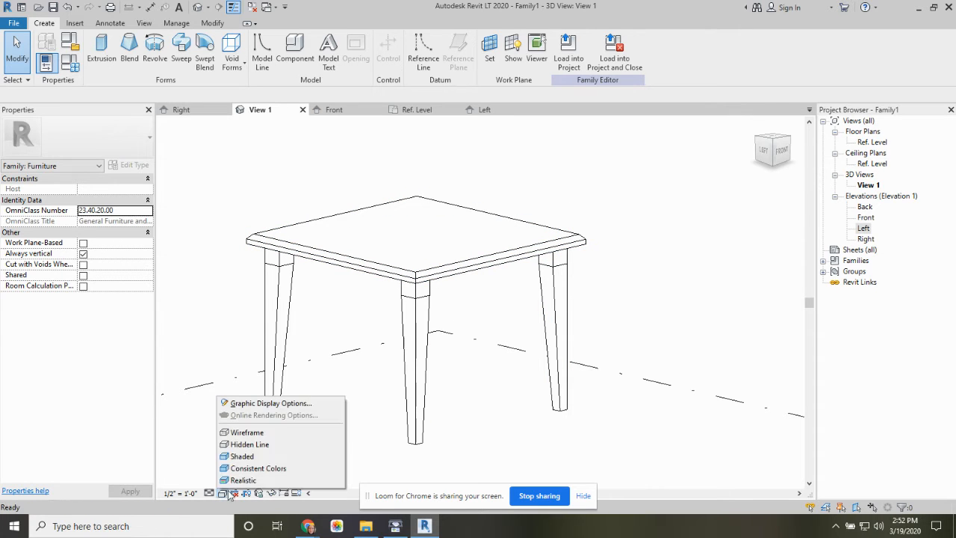
left_click(258, 456)
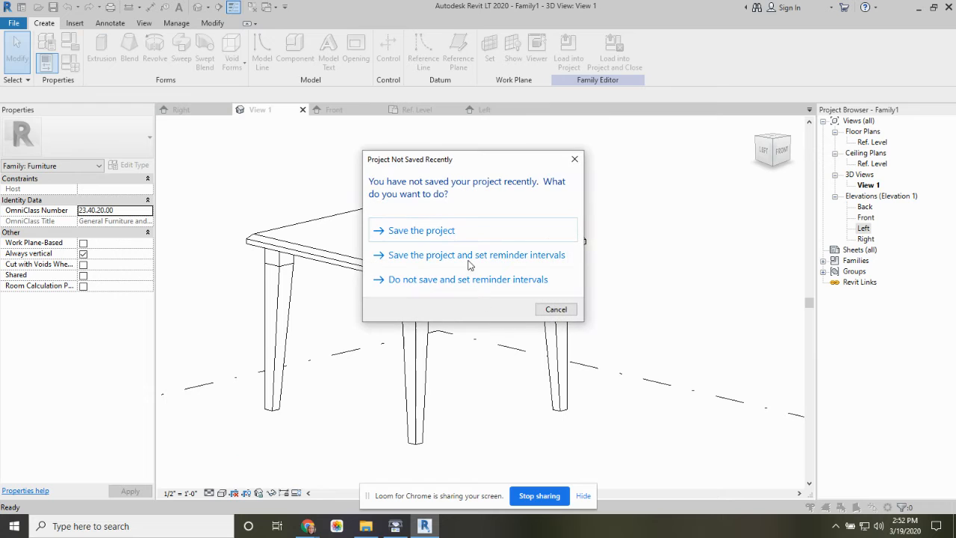
Step: Choose to save the project and create a new folder named FAMILIES inside aedd-220-d1-sp2020
left_click(422, 231)
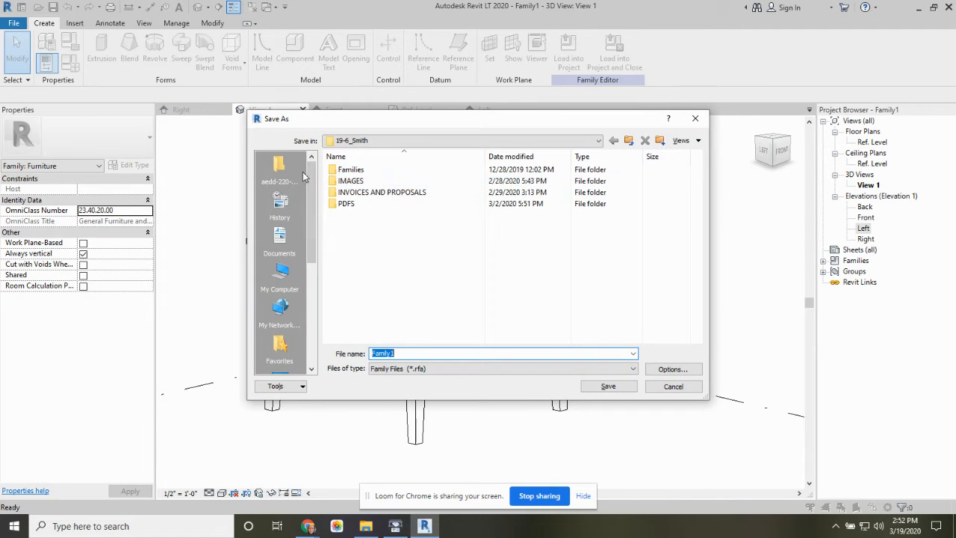
left_click(279, 168)
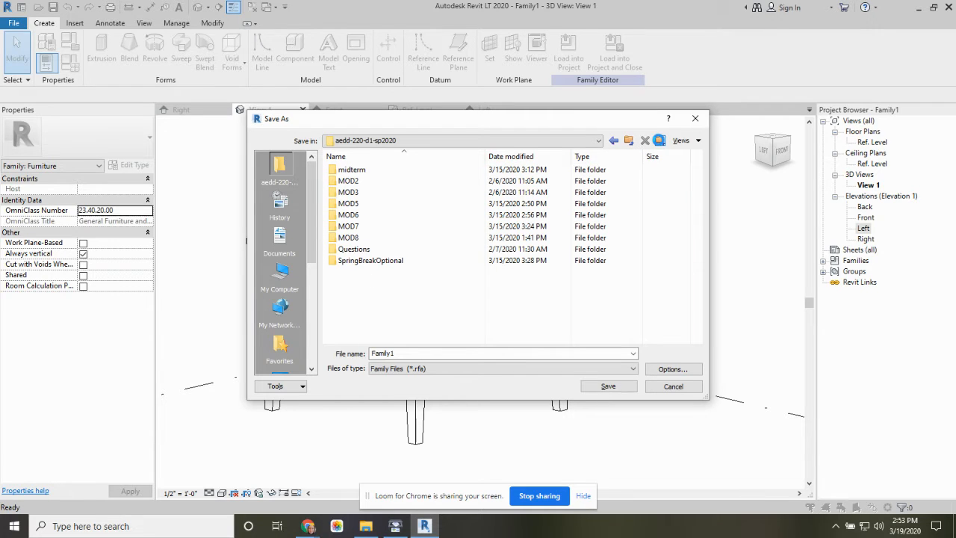
left_click(659, 141)
type("ILITS")
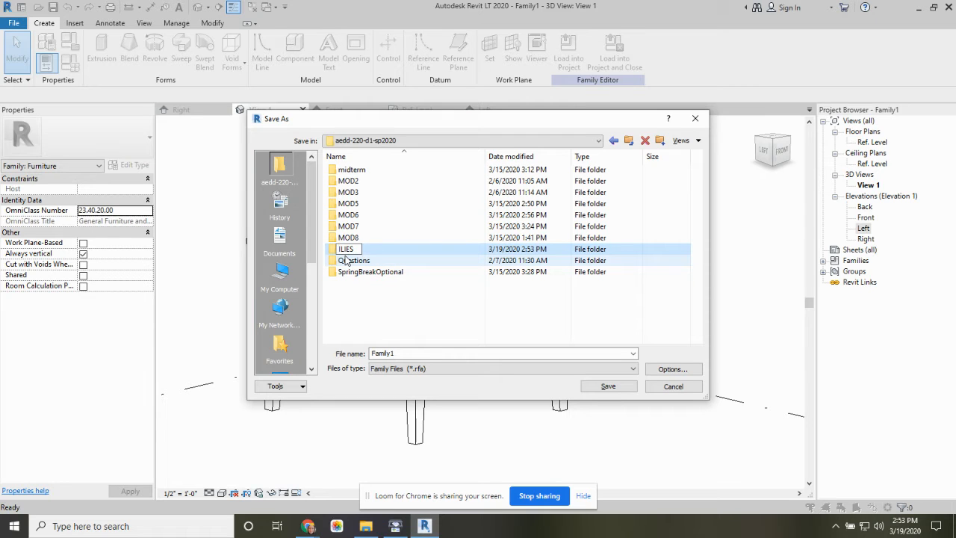
key("Home")
type("FAM")
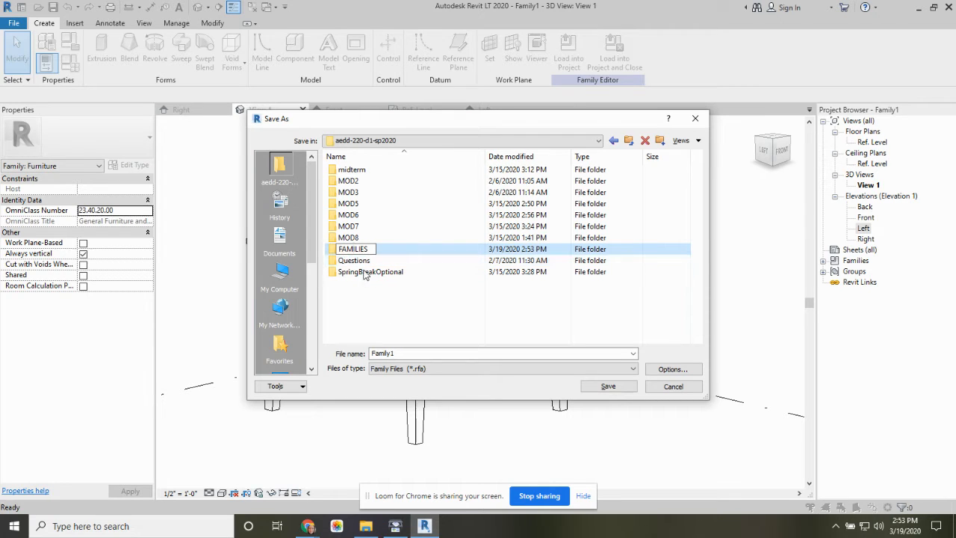
key("Return")
Step: Save the family as TABLE DEMO in the FAMILIES folder
double_click(344, 249)
double_click(391, 353)
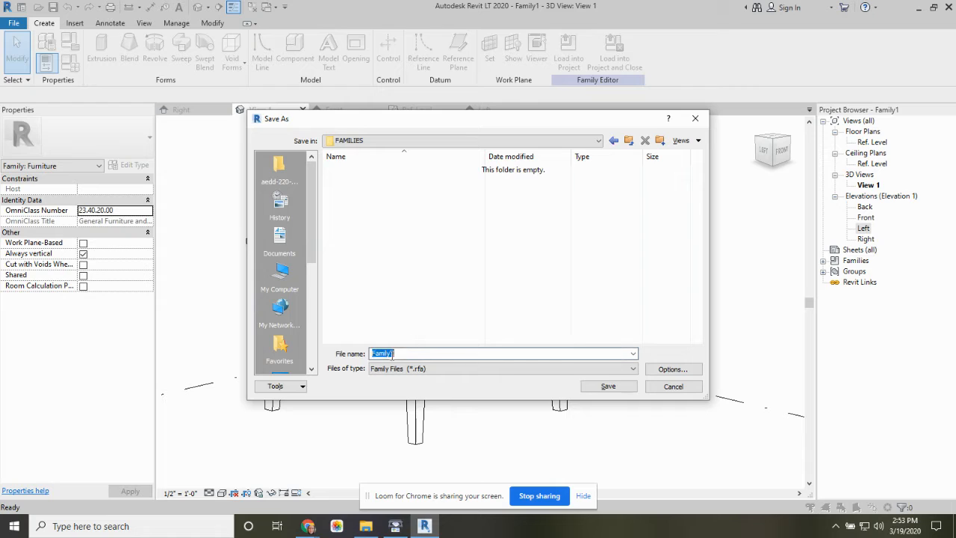
type("TABLE DEMO")
left_click(608, 387)
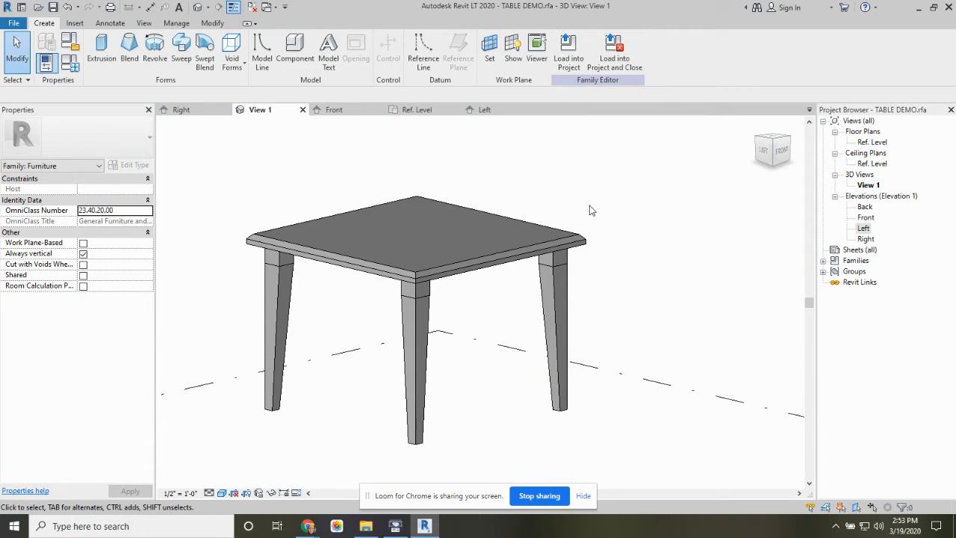
Step: Create a family parameter named TABLE TOP MATERIAL and associate the tabletop extrusion's material with it
left_click(511, 266)
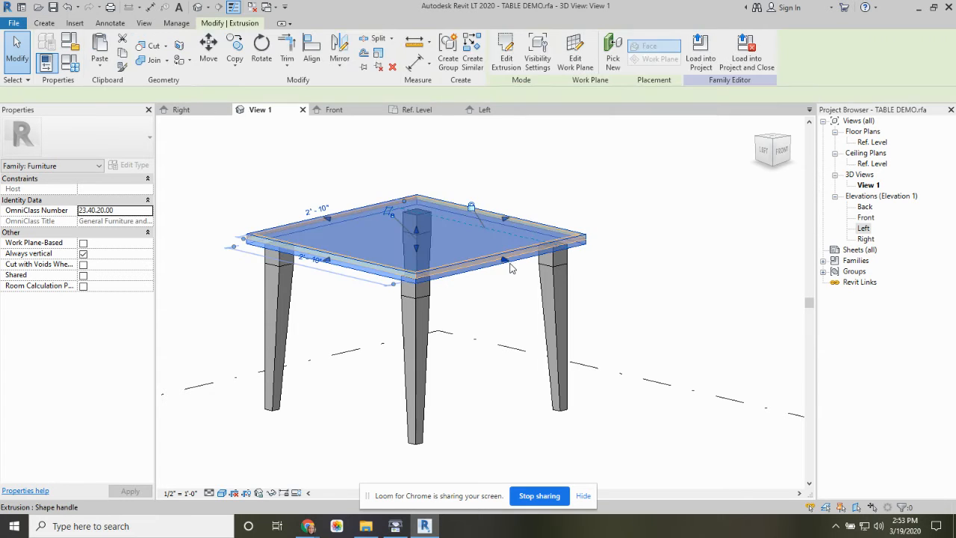
key("Escape")
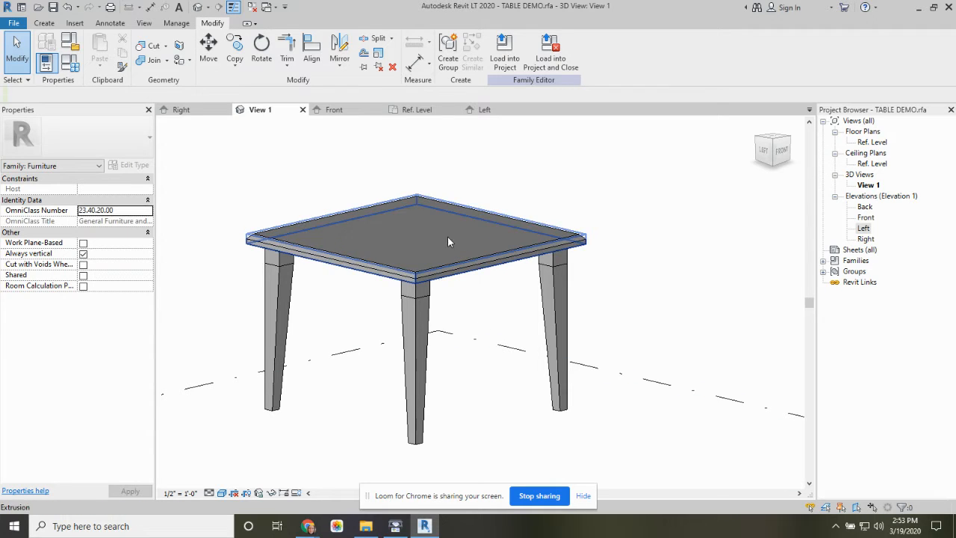
left_click(325, 272)
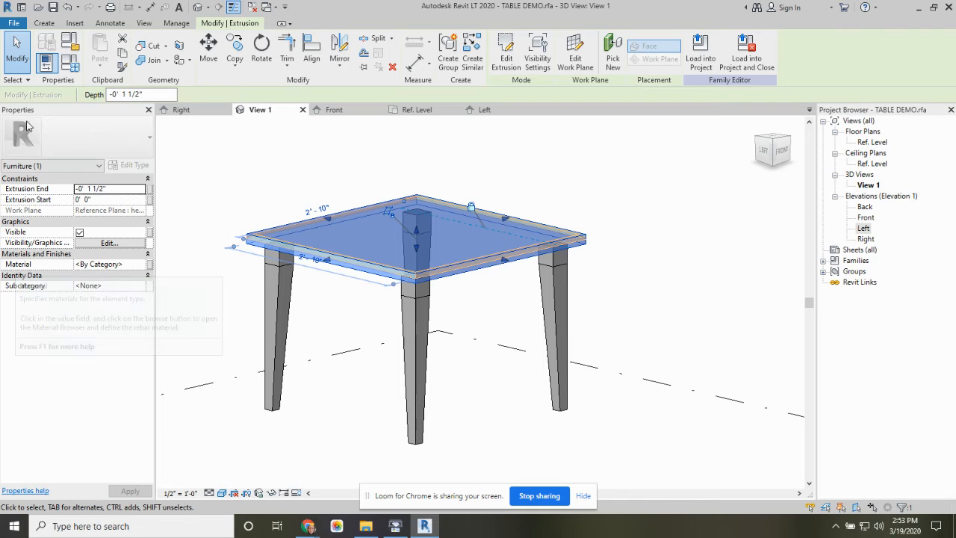
left_click(150, 268)
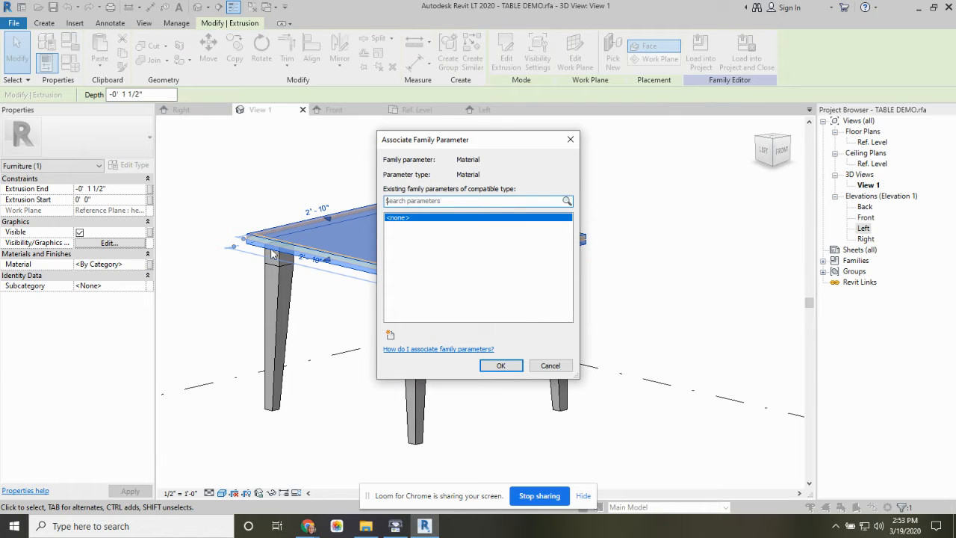
left_click(393, 337)
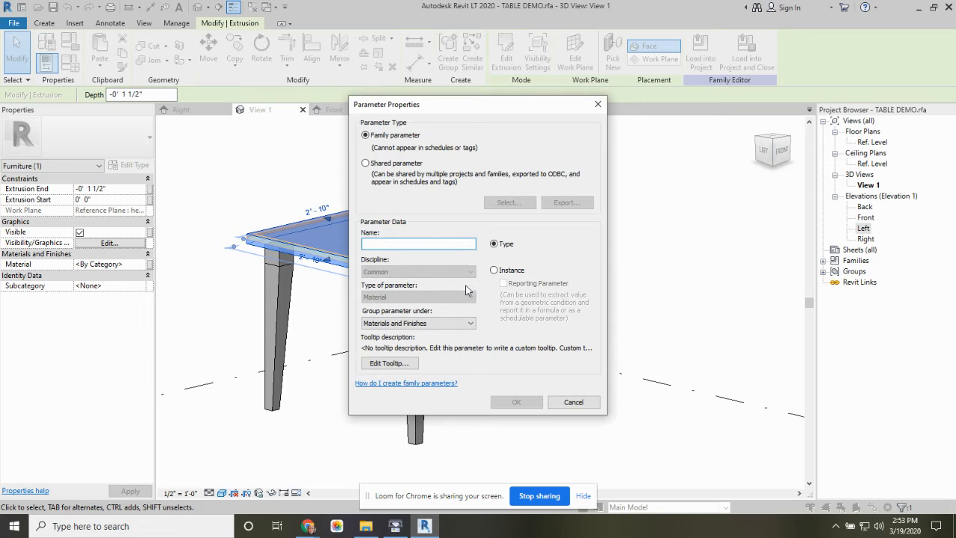
type("TABLE TOP MATERIAL")
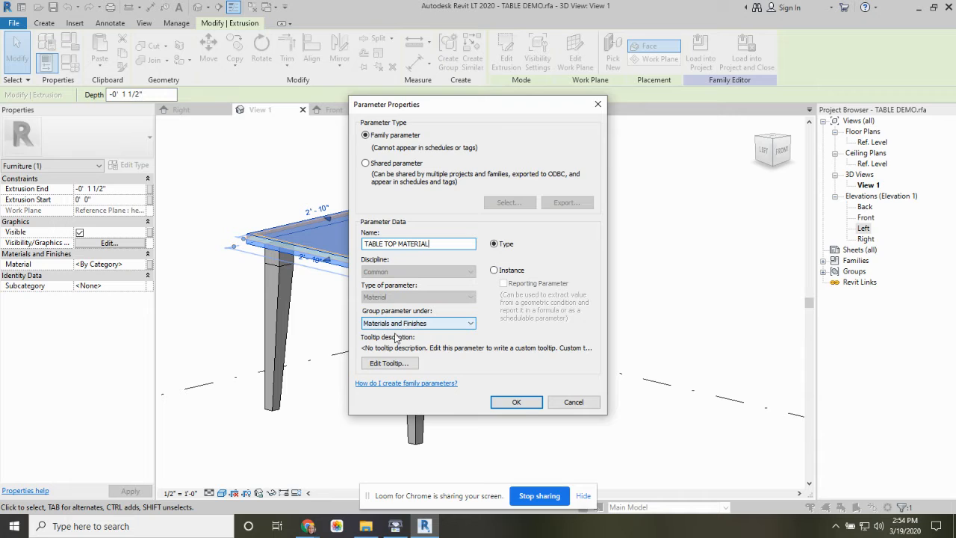
left_click(515, 403)
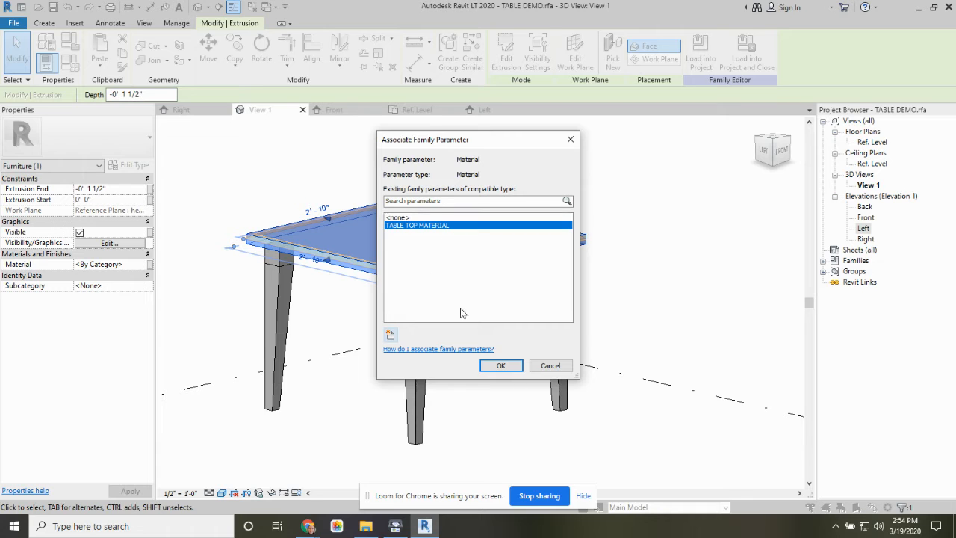
left_click(501, 365)
left_click(321, 171)
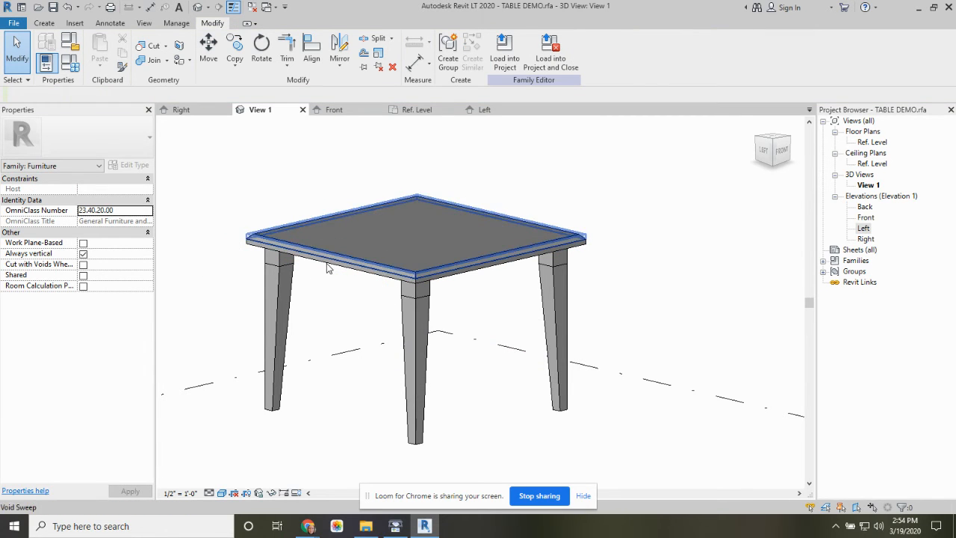
Step: Create a family parameter named TABBLE LEG MATERIAL and associate the tapered leg blend's material with it
left_click(275, 303)
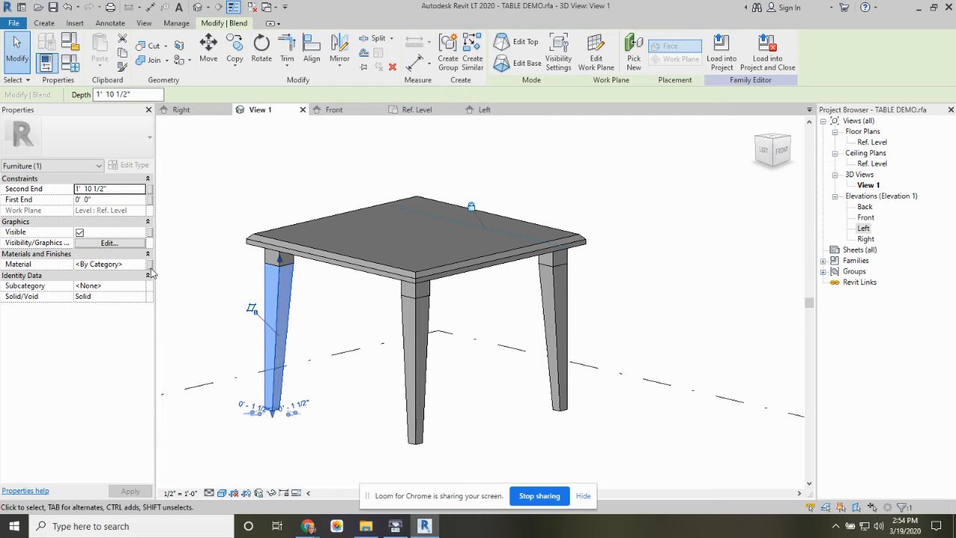
left_click(149, 264)
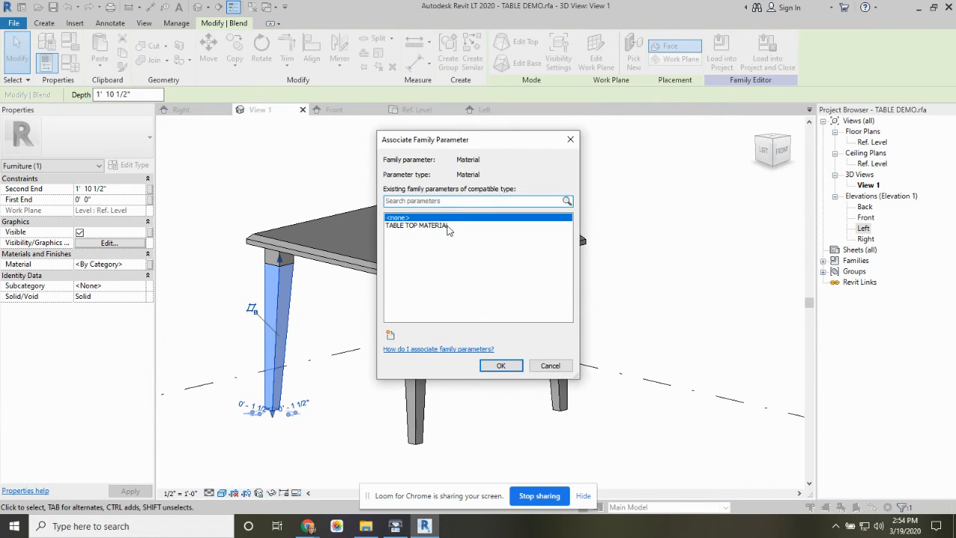
left_click(390, 335)
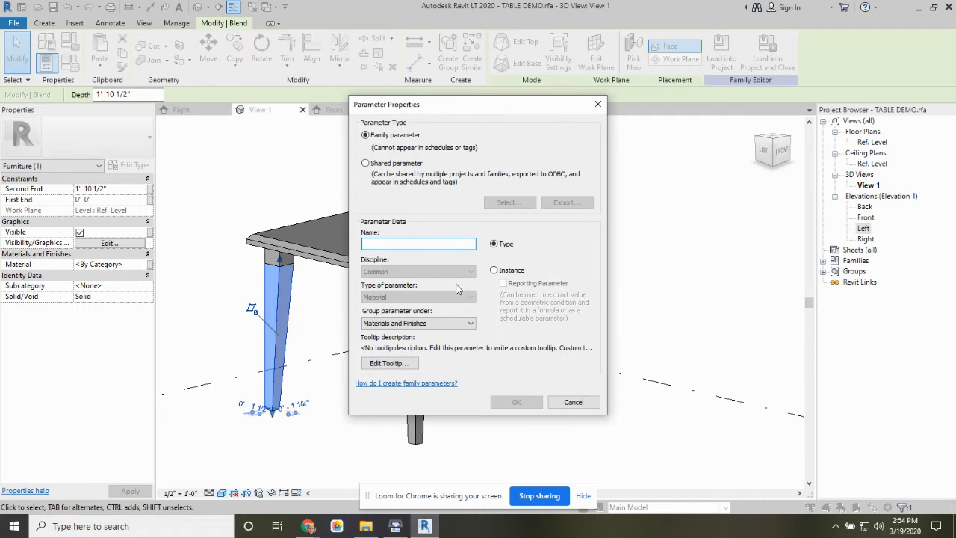
type("TA")
key("BackSpace")
key("BackSpace")
type("TABBLE LEG MATERIAL")
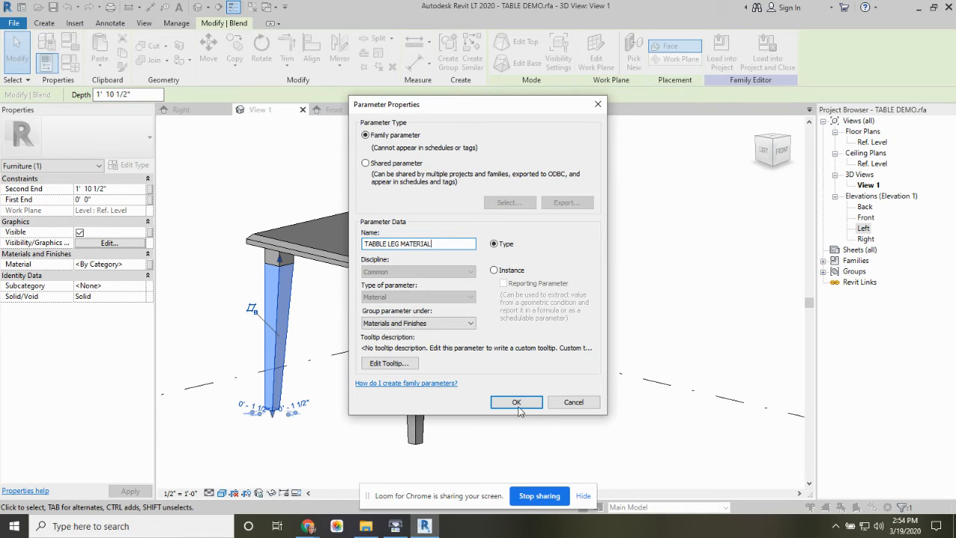
left_click(518, 404)
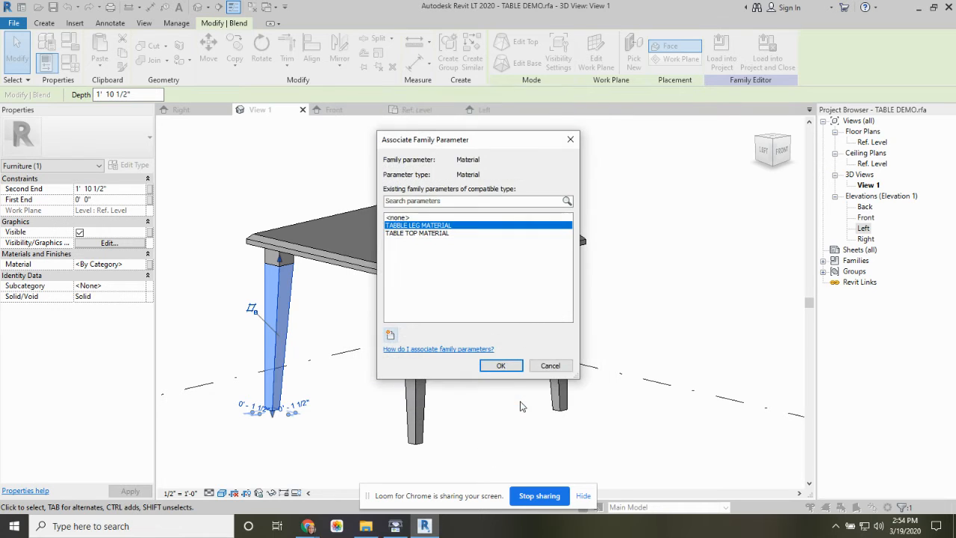
key("Return")
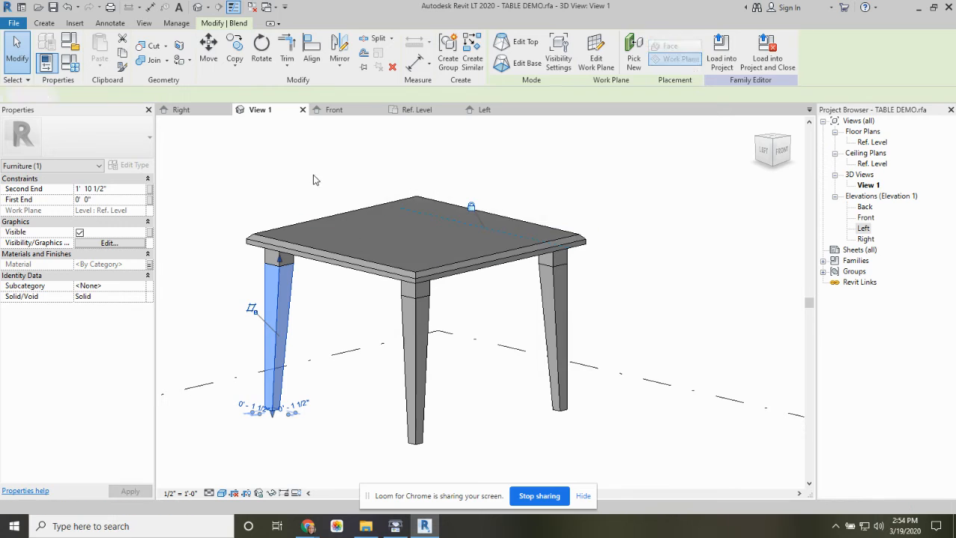
Step: Select all four legs with their upper blocks and associate their material with the TABBLE LEG MATERIAL parameter
left_click(460, 317)
mouse_move(460, 318)
middle_mouse_down("shift")
mouse_move(448, 335)
mouse_move(460, 301)
mouse_move(426, 258)
mouse_move(466, 327)
mouse_move(446, 324)
middle_mouse_up("shift")
left_click_drag(540, 296, 187, 346)
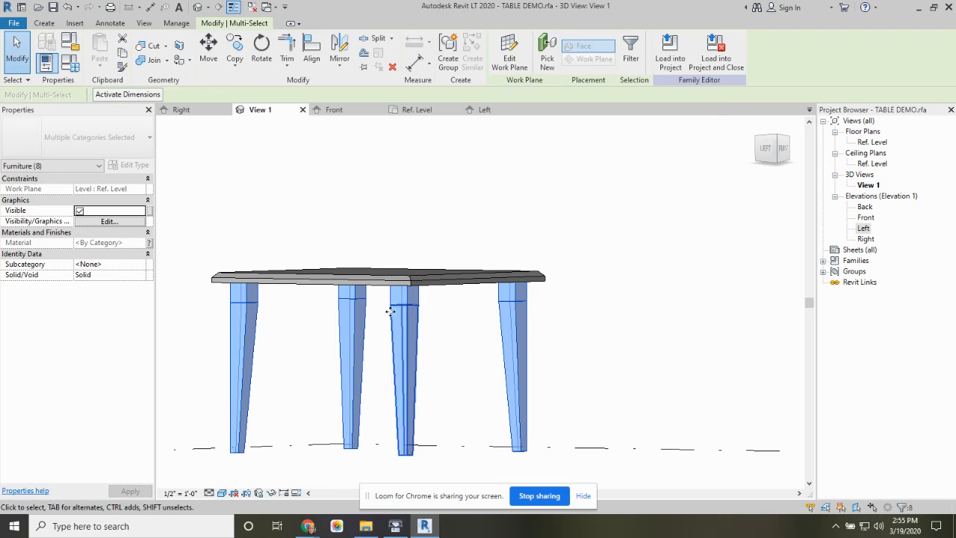
left_click(150, 244)
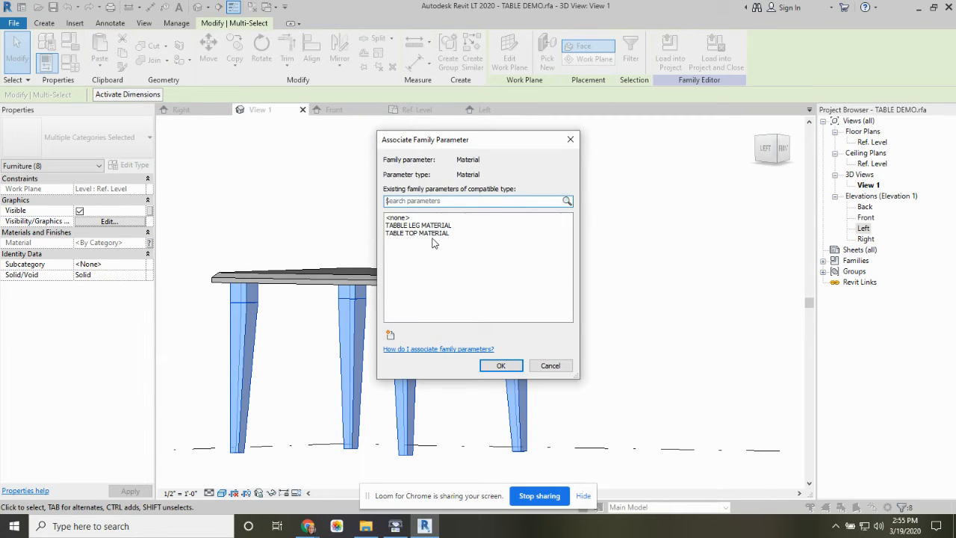
left_click(436, 226)
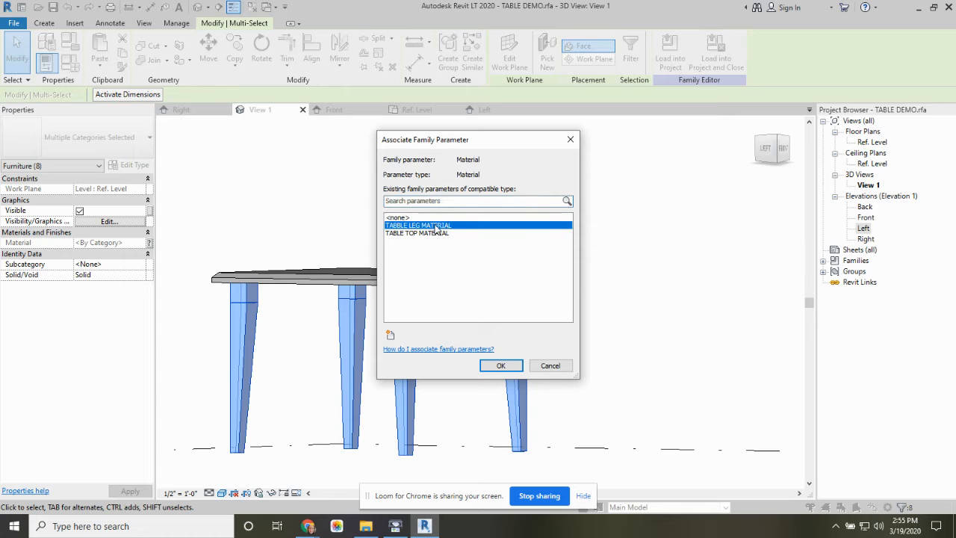
left_click(500, 365)
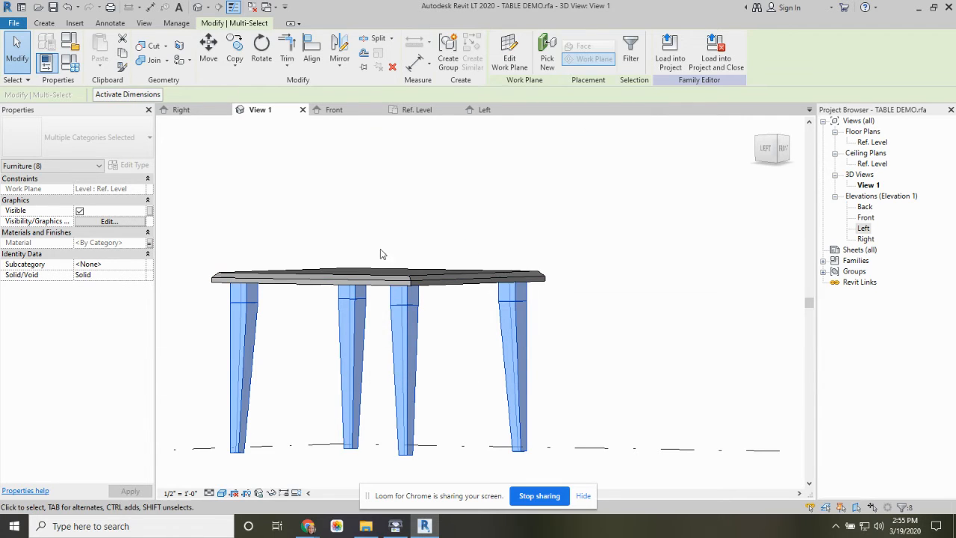
Step: Correct the misspelled leg parameter's name to TABLE LEG MATERIAL in the family types
middle_click_drag(446, 293, 435, 316, "shift")
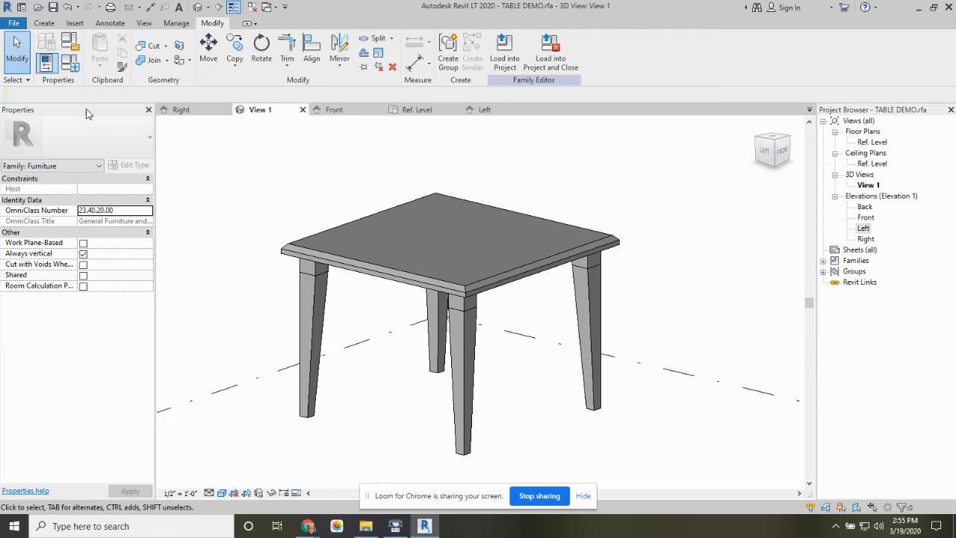
left_click(70, 65)
left_click(71, 66)
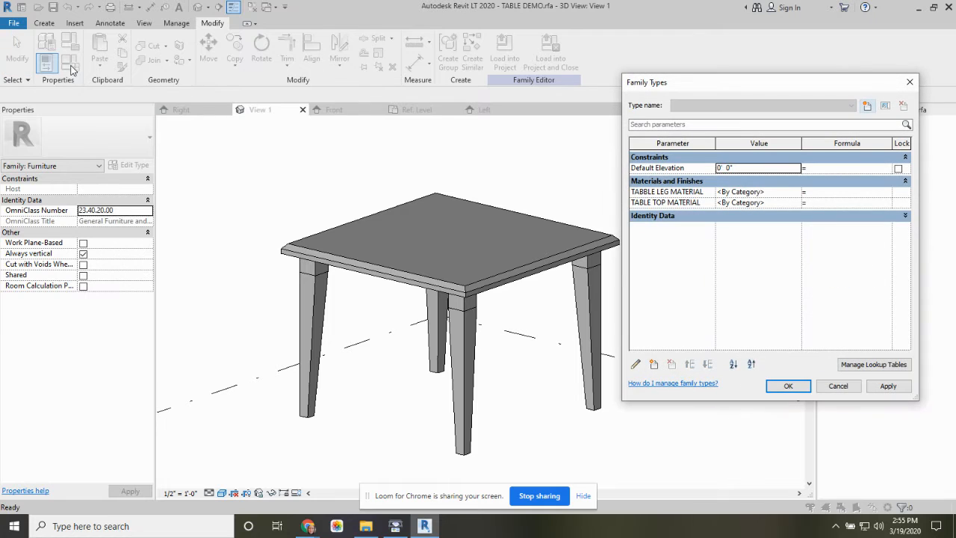
left_click(656, 192)
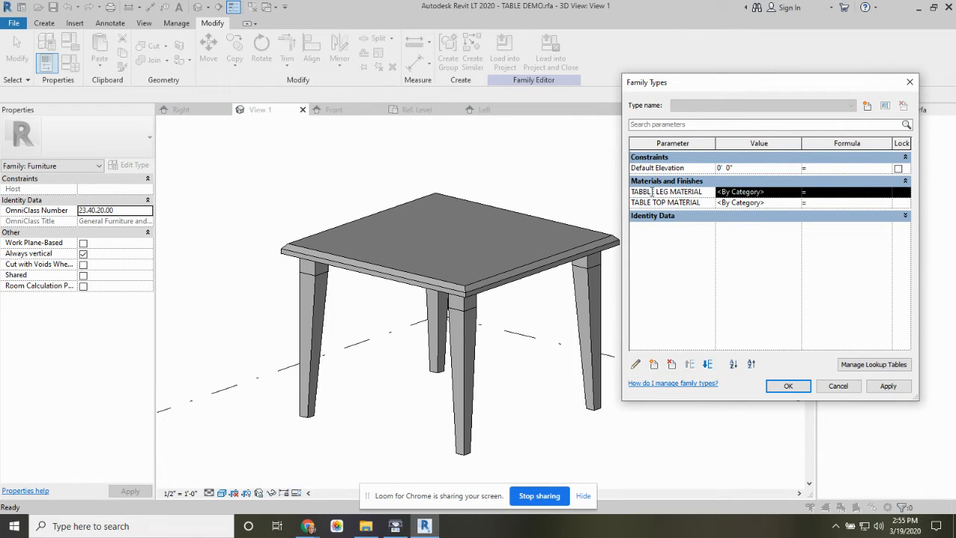
left_click(636, 364)
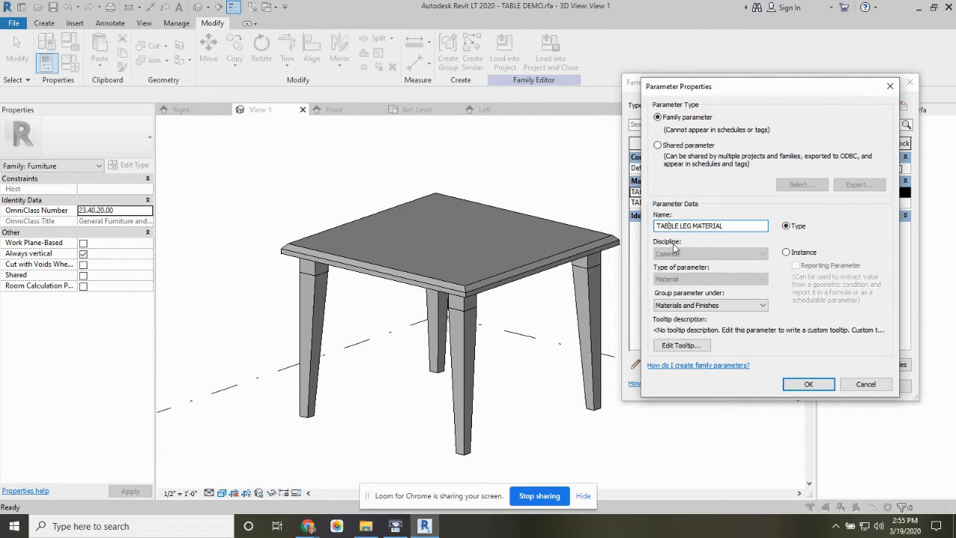
key("BackSpace")
left_click(808, 384)
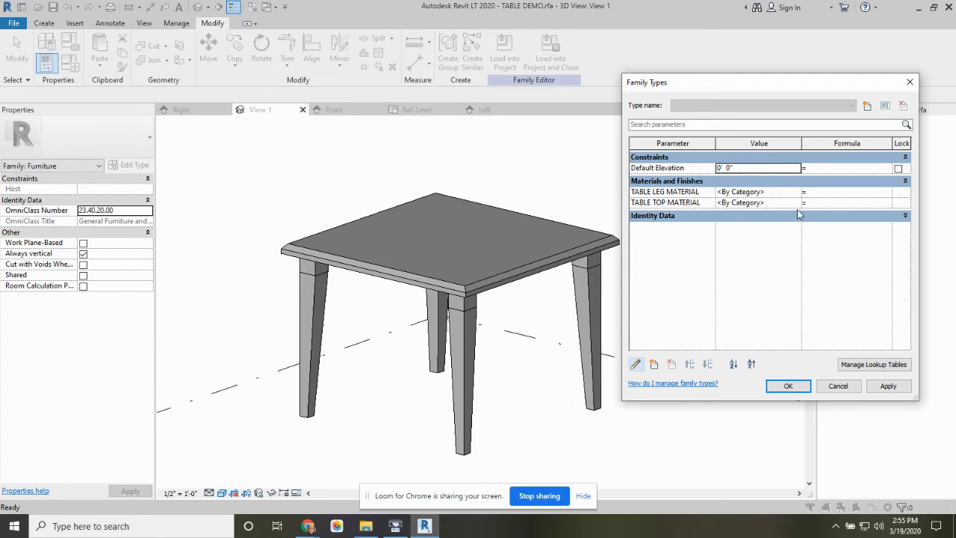
Step: Assign the Cherry wood material from the library to TABLE LEG MATERIAL, with shading that uses the render appearance
left_click(796, 193)
left_click(797, 192)
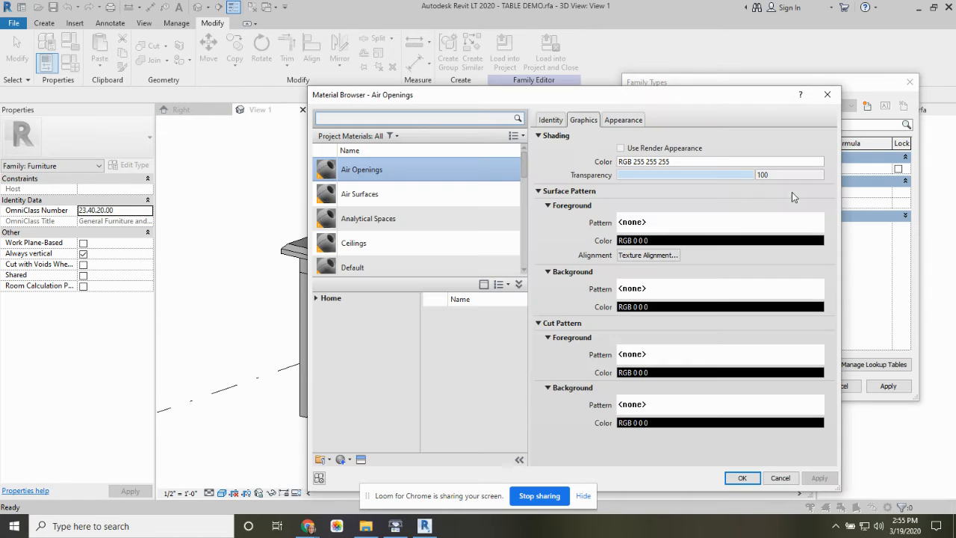
left_click_drag(661, 95, 597, 62)
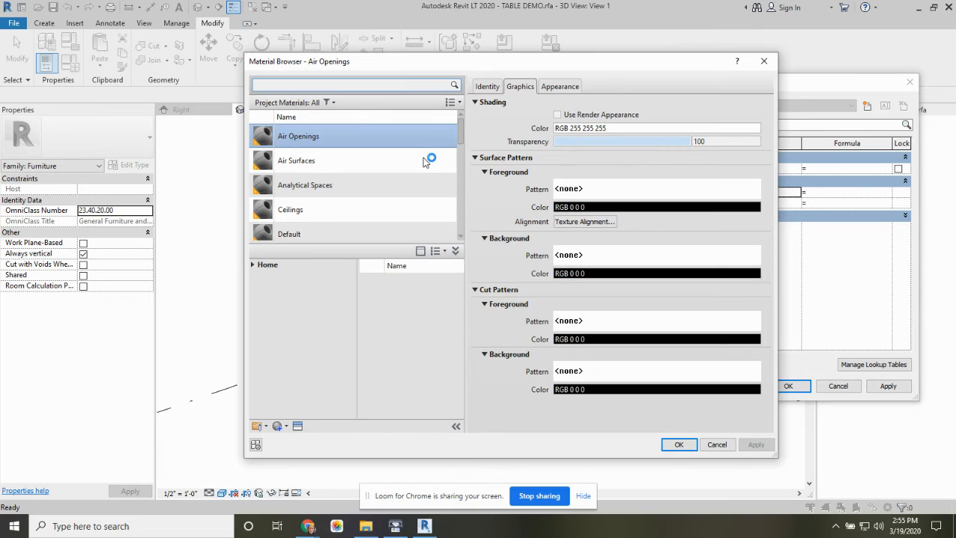
left_click(321, 84)
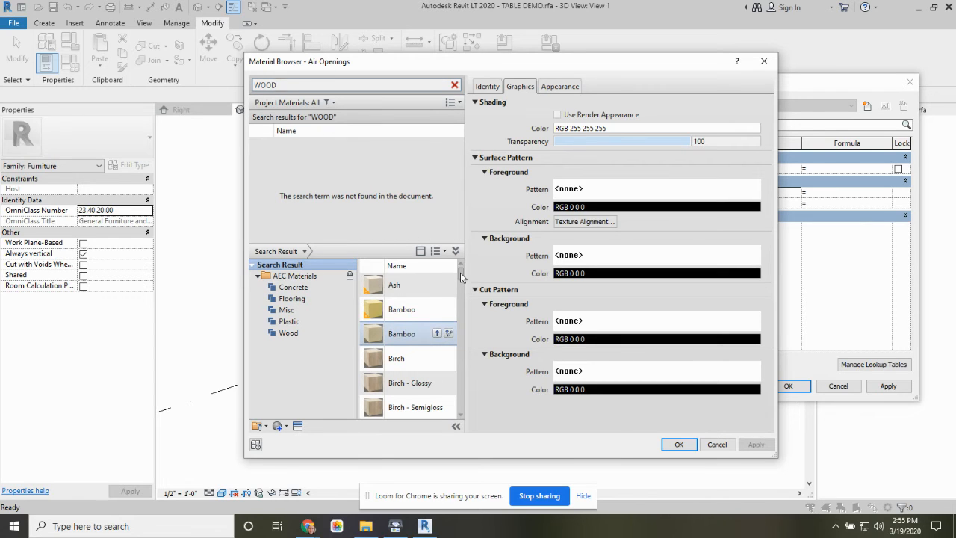
left_click_drag(460, 273, 462, 288)
mouse_move(399, 323)
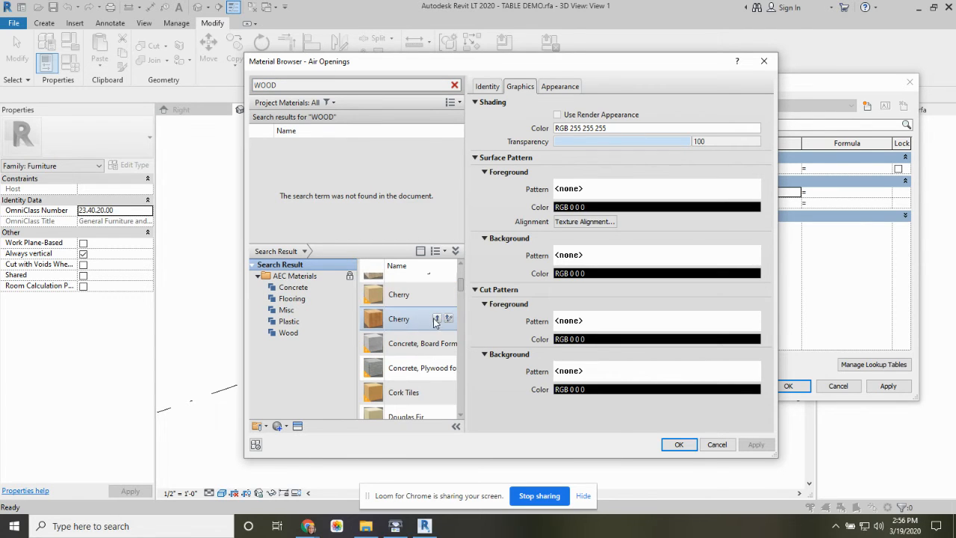
left_click(437, 319)
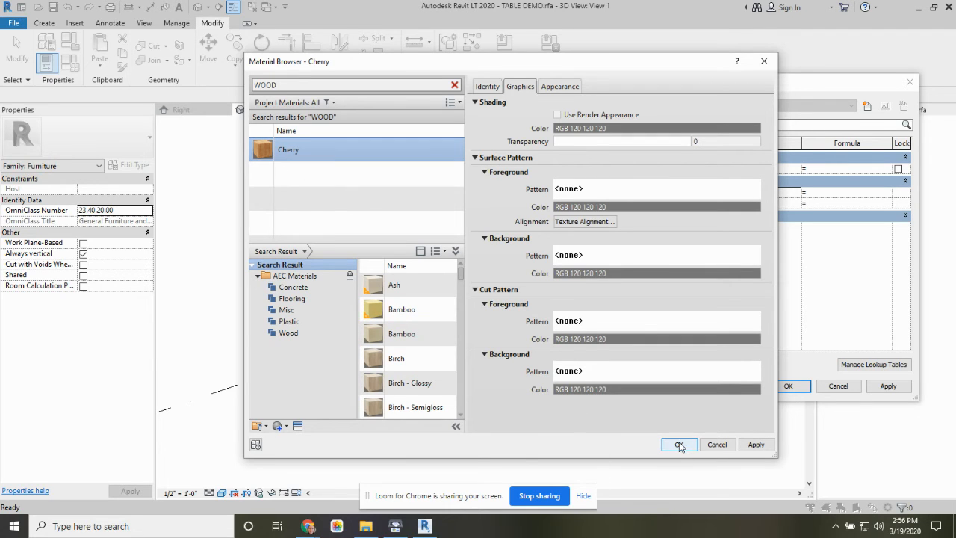
left_click(558, 116)
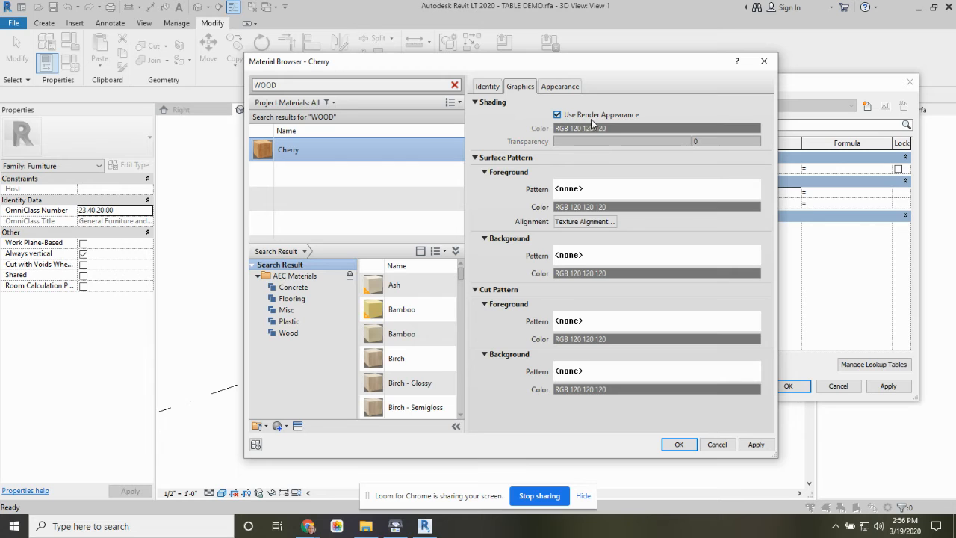
left_click(690, 445)
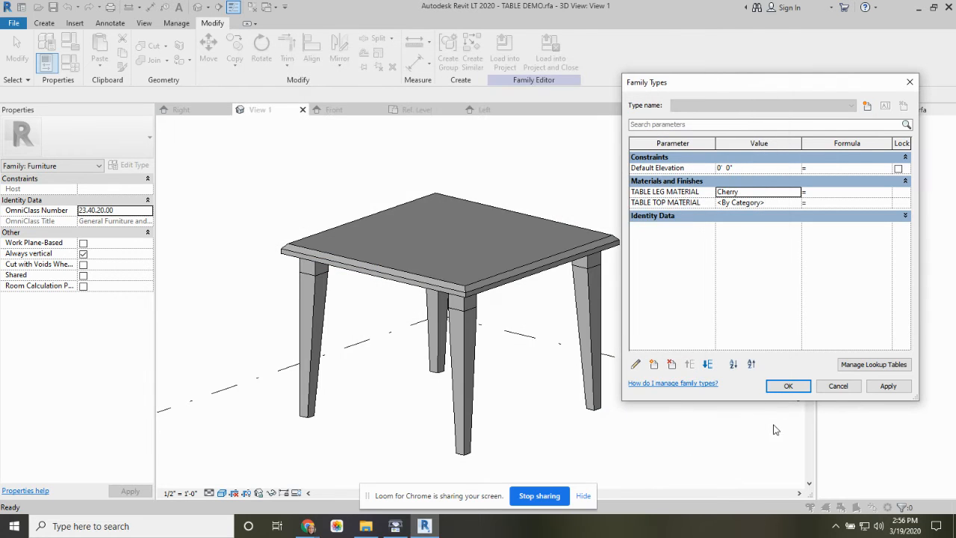
Step: Assign the Oak, White wood material from the library to TABLE TOP MATERIAL, with shading that uses the render appearance
left_click(792, 202)
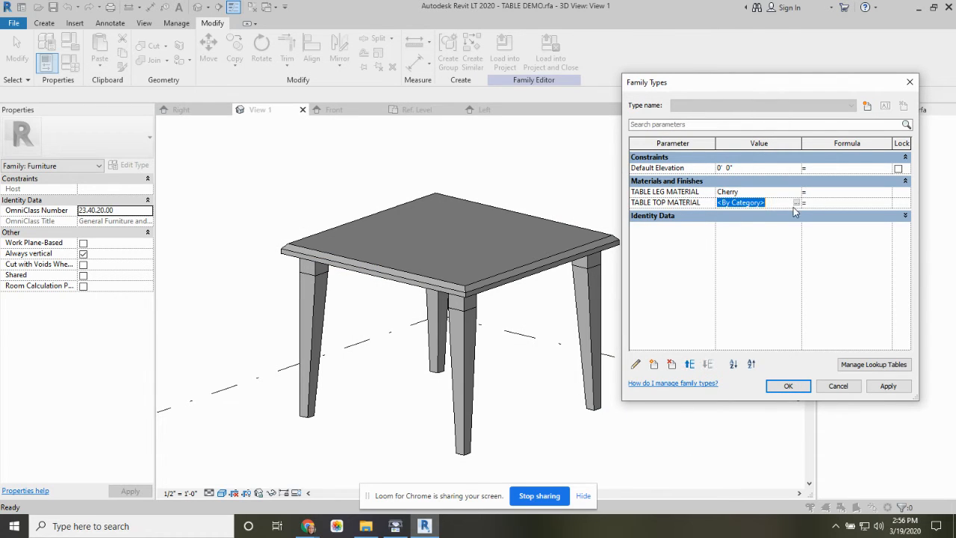
left_click(797, 202)
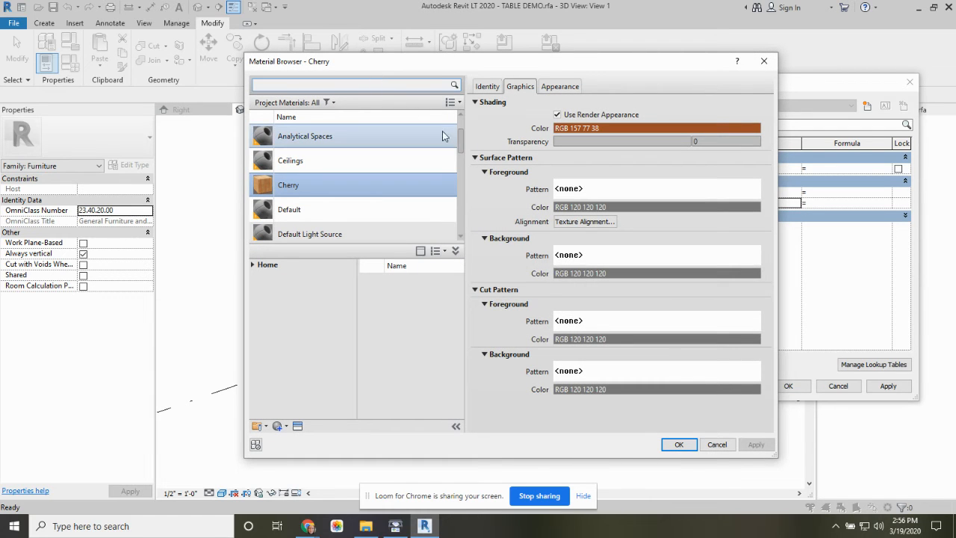
type("WOOD")
left_click_drag(461, 276, 471, 341)
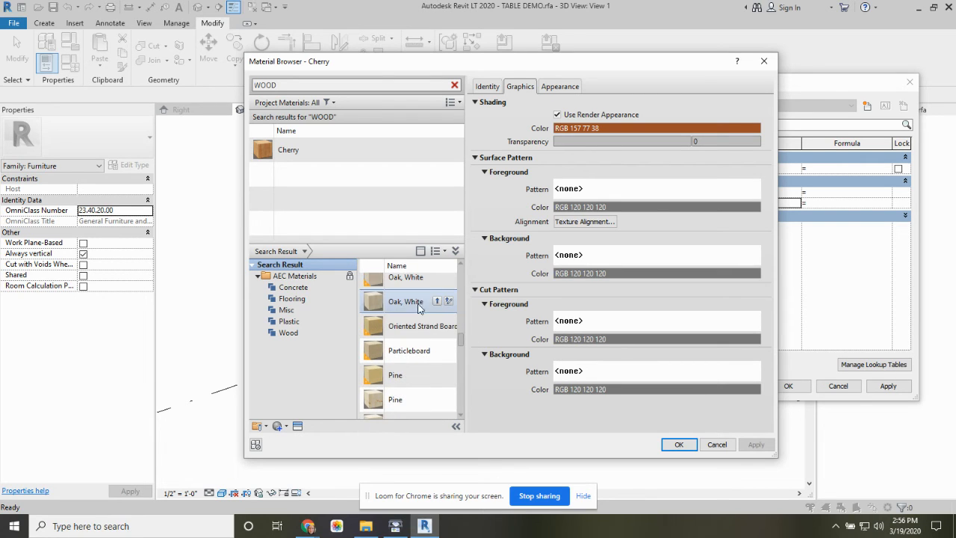
left_click(438, 301)
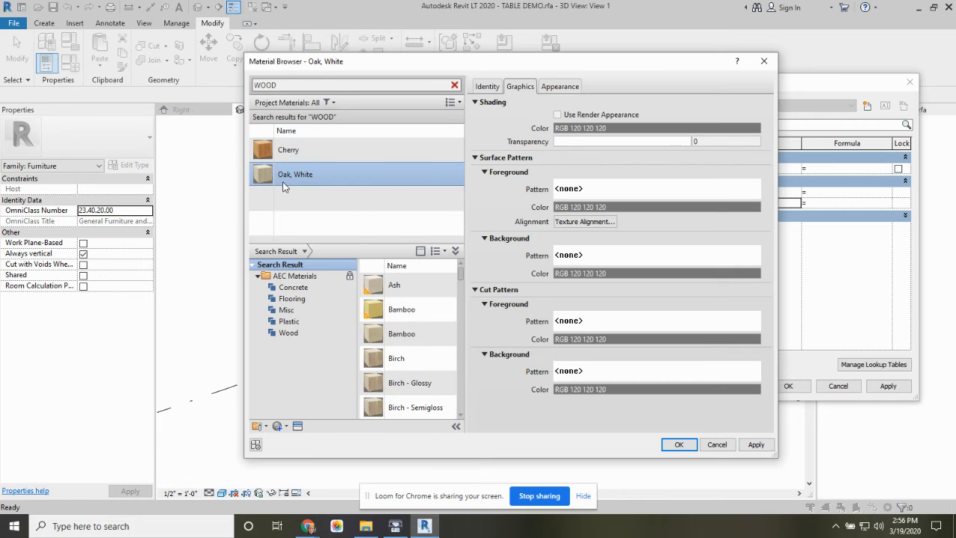
left_click(557, 115)
left_click(679, 444)
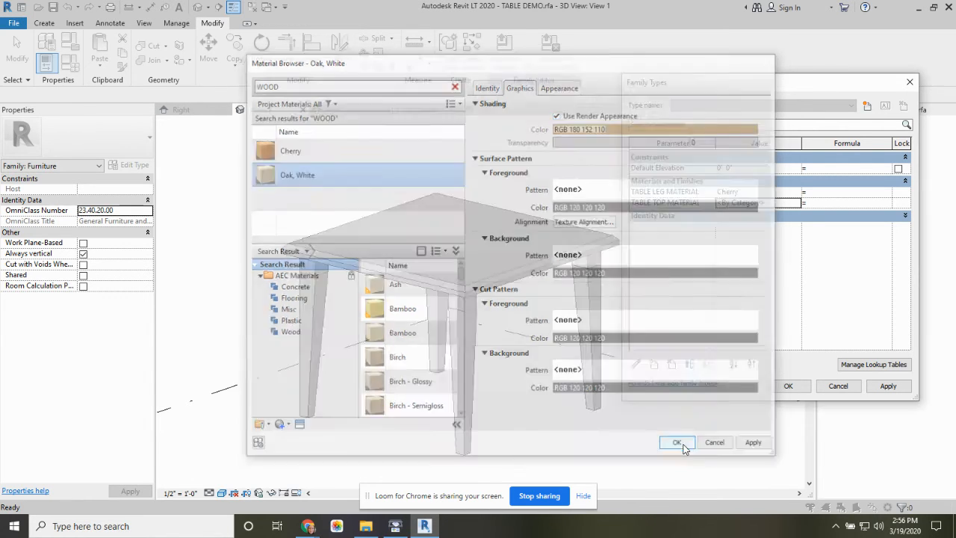
Step: Apply the material assignments in the family types and show the table's 3D view in the Realistic visual style
left_click(878, 389)
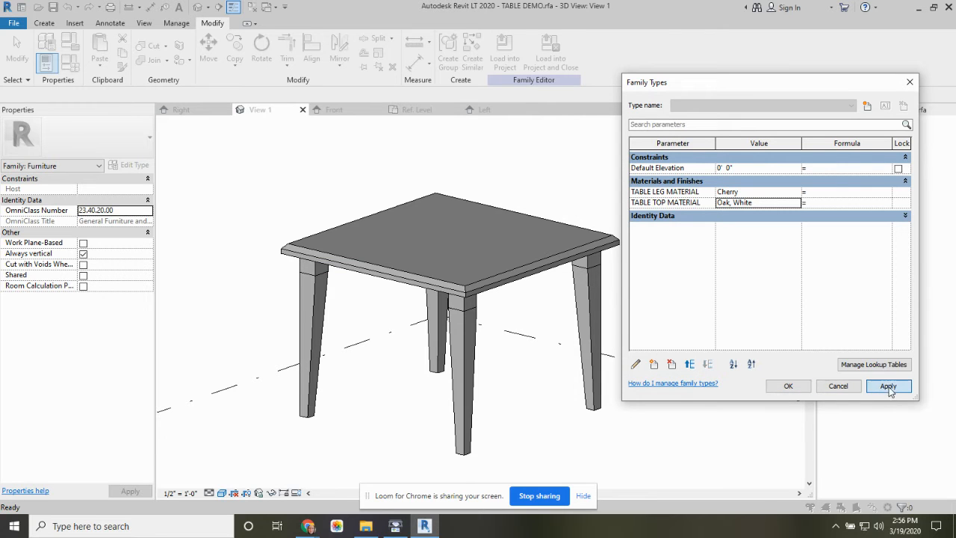
left_click(787, 387)
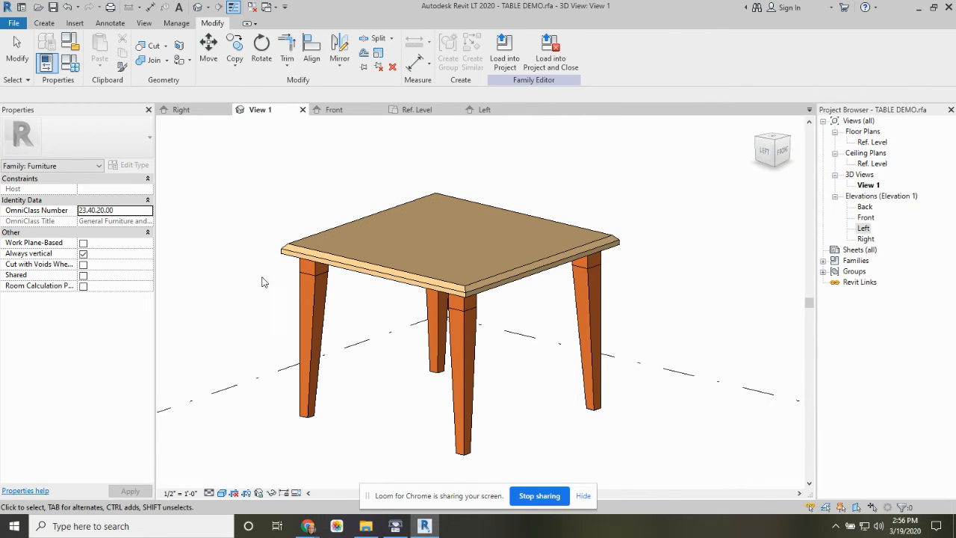
middle_click_drag(513, 337, 550, 342, "shift")
left_click(222, 493)
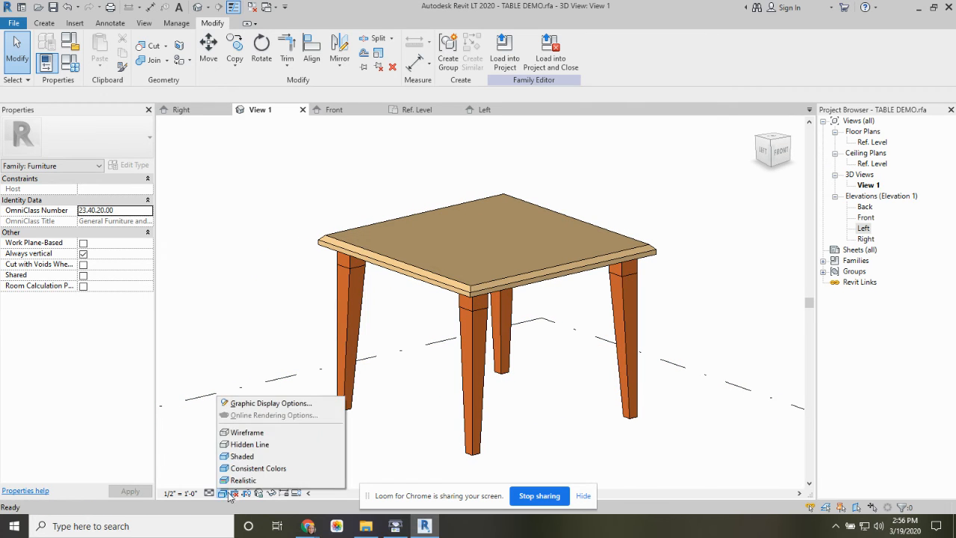
left_click(247, 478)
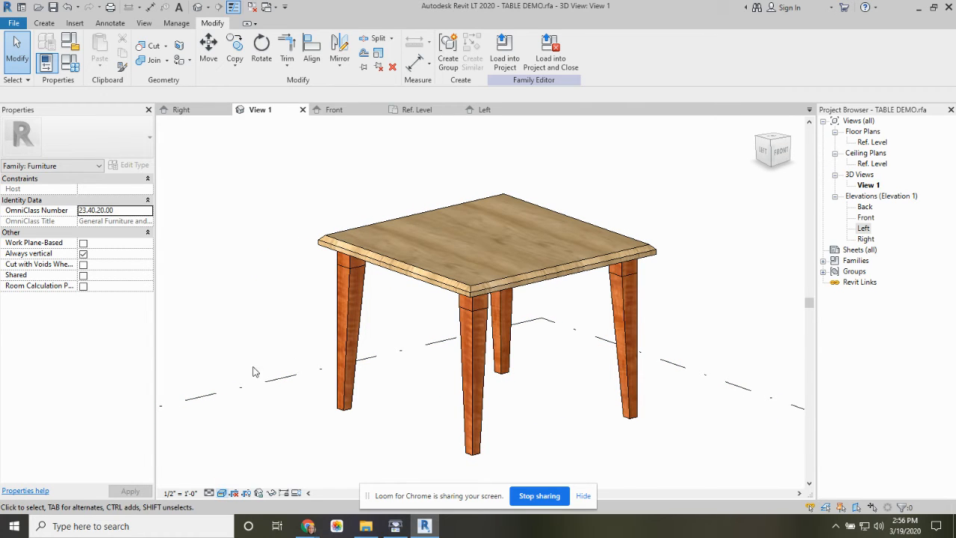
middle_click_drag(318, 418, 343, 424, "shift")
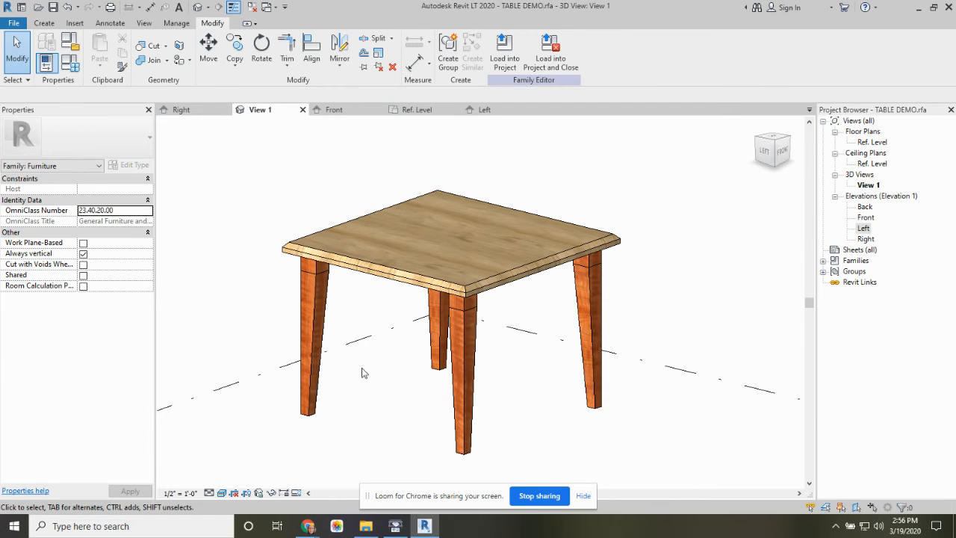
Step: Save the table family and create a new project from the Architectural Template
left_click(53, 8)
left_click(15, 23)
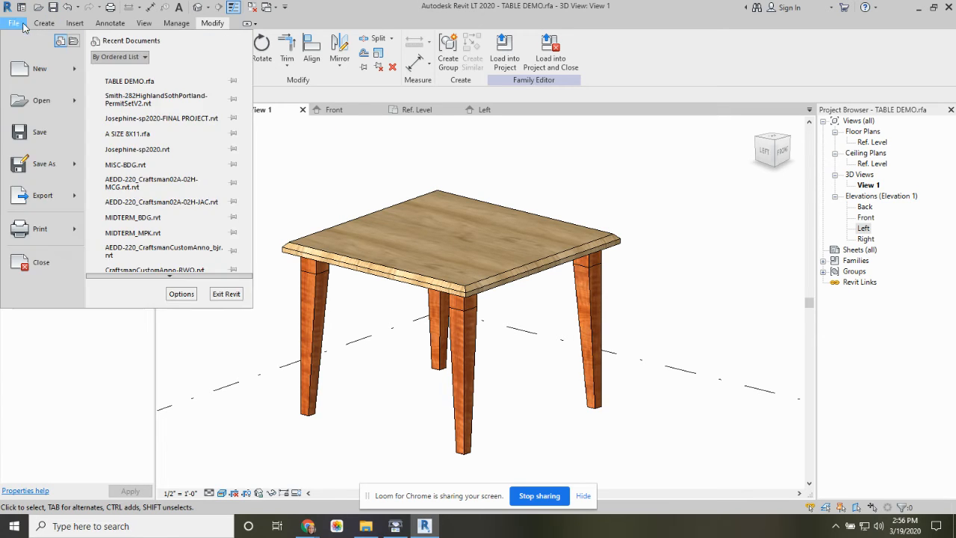
left_click(41, 75)
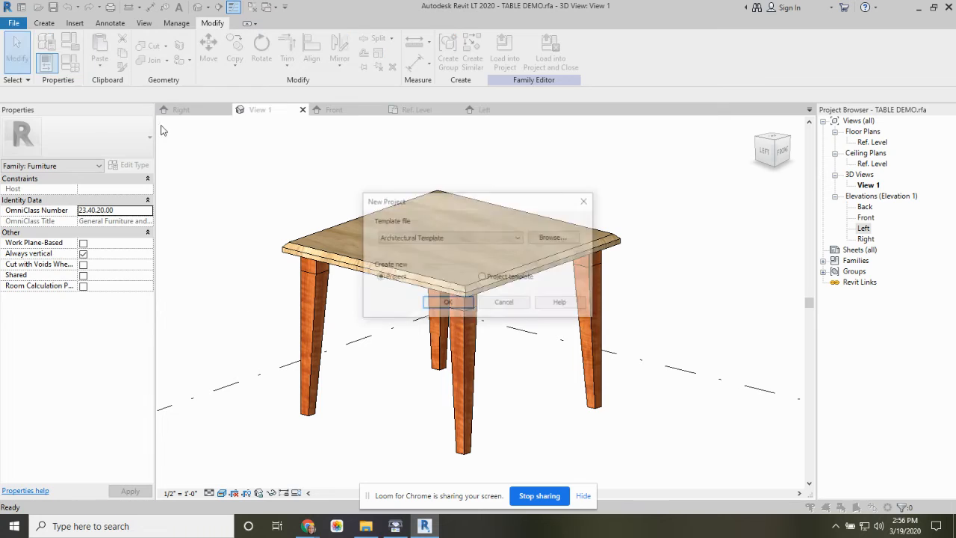
left_click(448, 304)
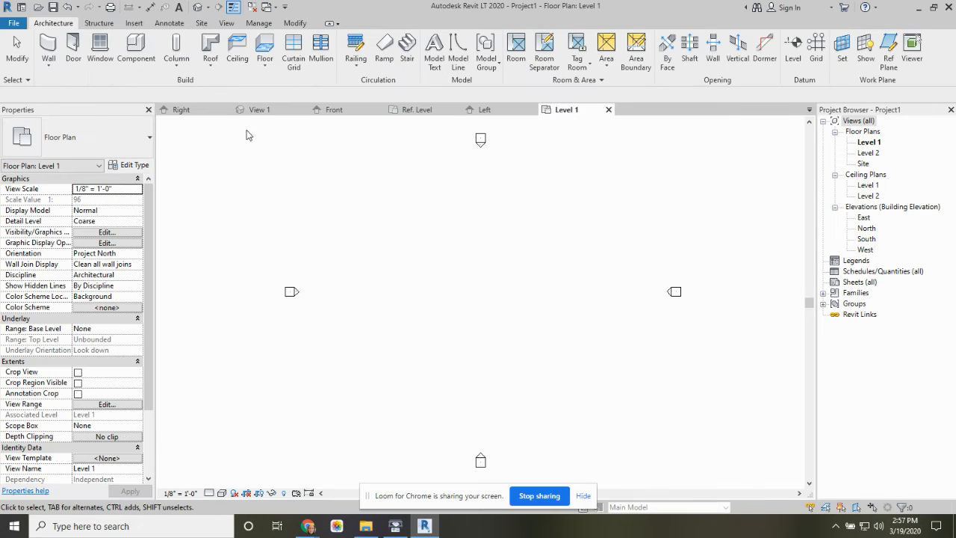
Step: Load the family TABLE DEMO.rfa from the FAMILIES folder into the project as a component
left_click(136, 47)
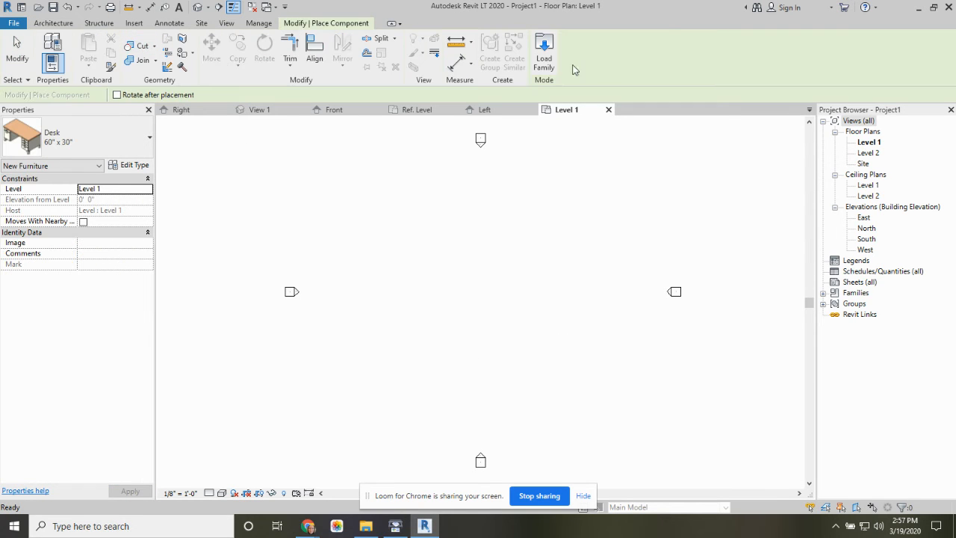
left_click(544, 50)
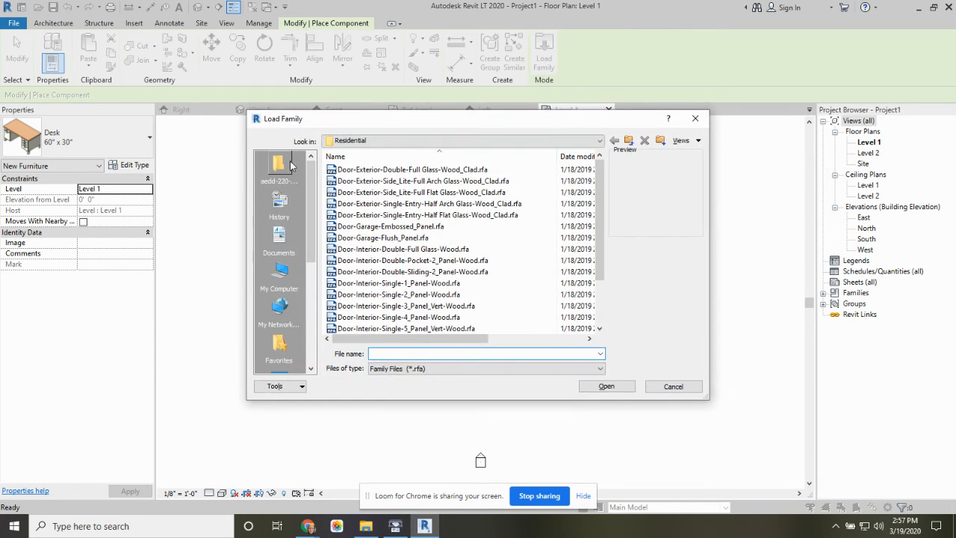
left_click(292, 165)
left_click(361, 171)
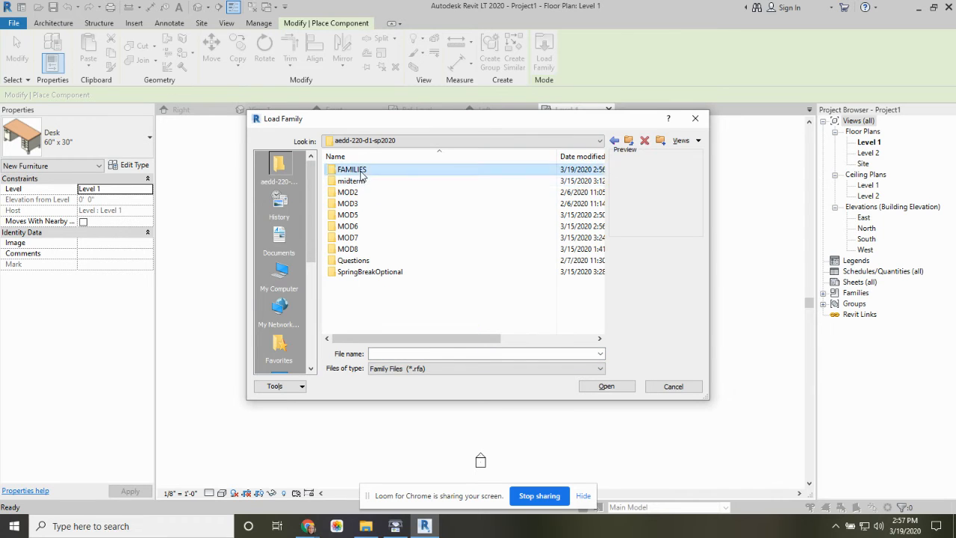
double_click(361, 171)
left_click(366, 181)
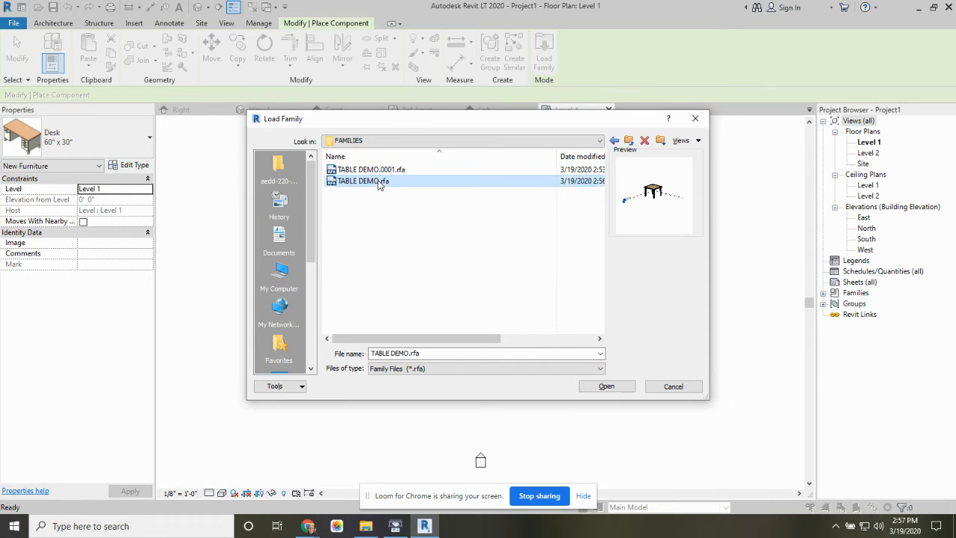
left_click(606, 386)
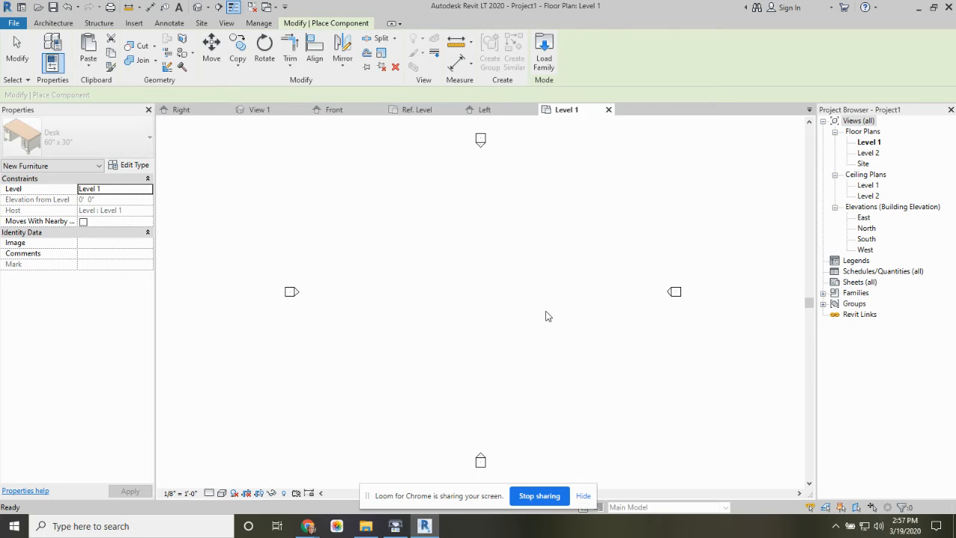
Step: Place one TABLE DEMO table between the elevation markers on the Level 1 floor plan and end placement
left_click(435, 287)
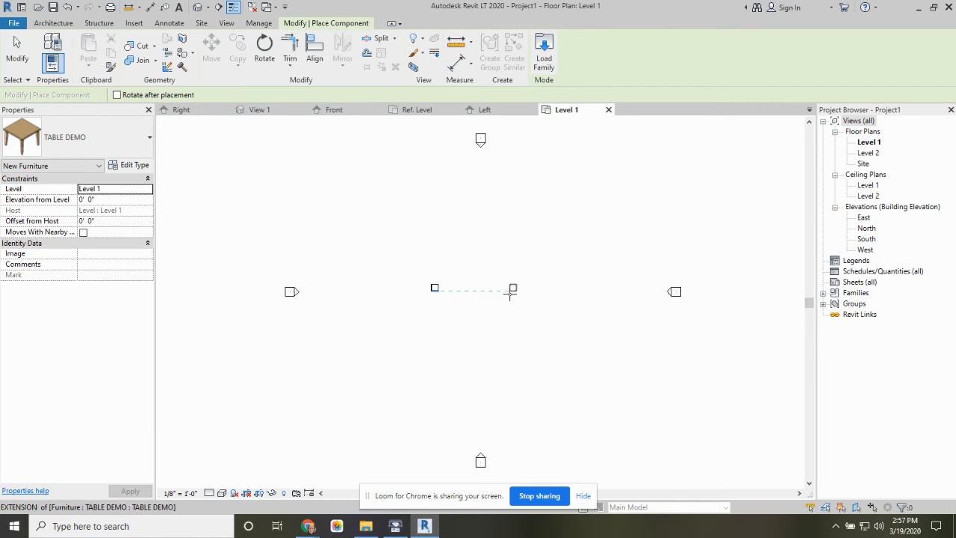
key("Escape")
key("Escape")
middle_click_drag(474, 311, 459, 301)
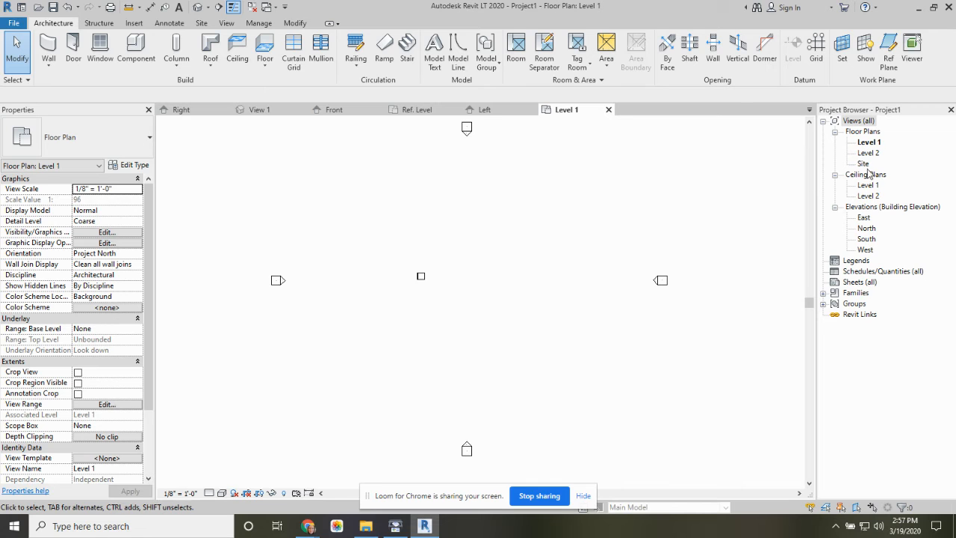
Step: Open the project's default 3D view and show the placed table in the Realistic visual style
left_click(198, 7)
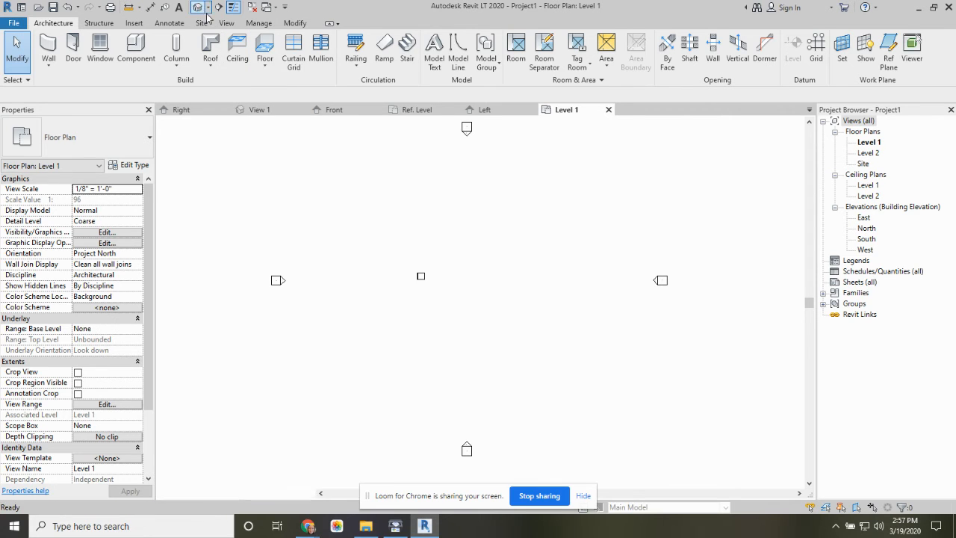
scroll(454, 298, "up", 10)
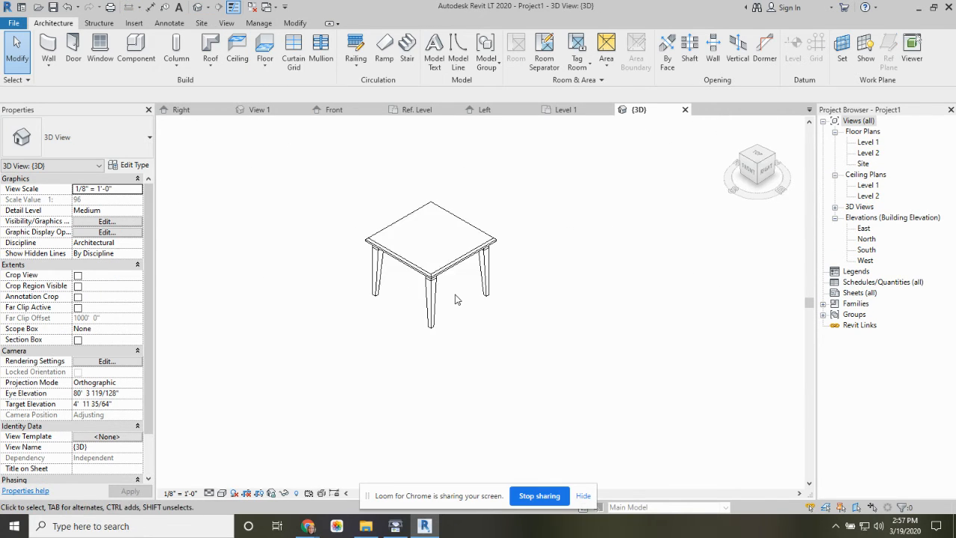
left_click(222, 493)
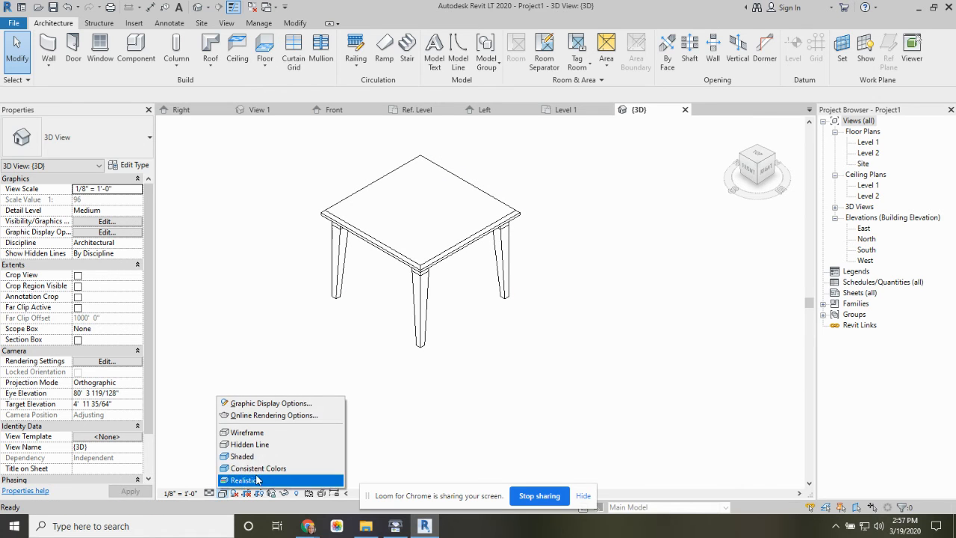
left_click(251, 481)
middle_click_drag(497, 359, 508, 318, "shift")
scroll(573, 342, "up", 3)
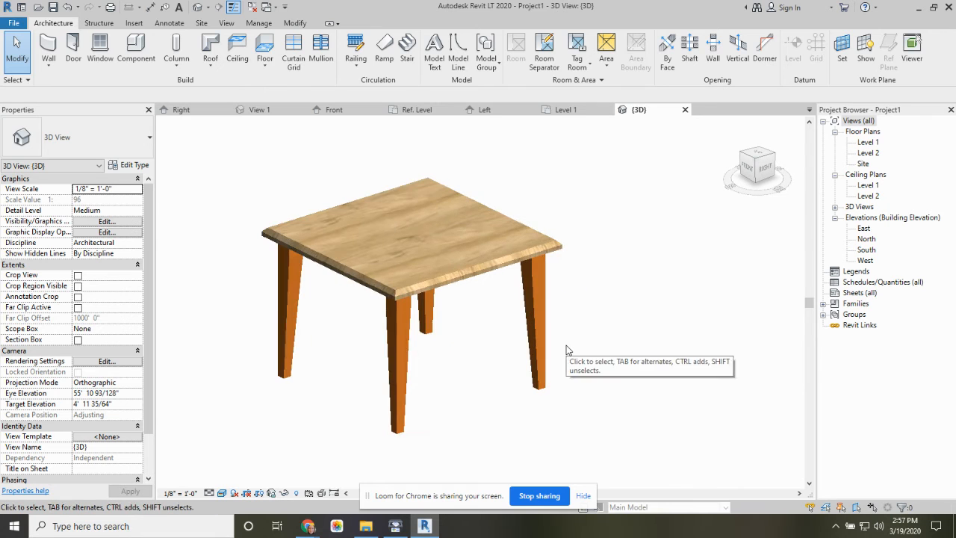
Step: Check the leg and top material parameters in the placed table's type properties
left_click(492, 271)
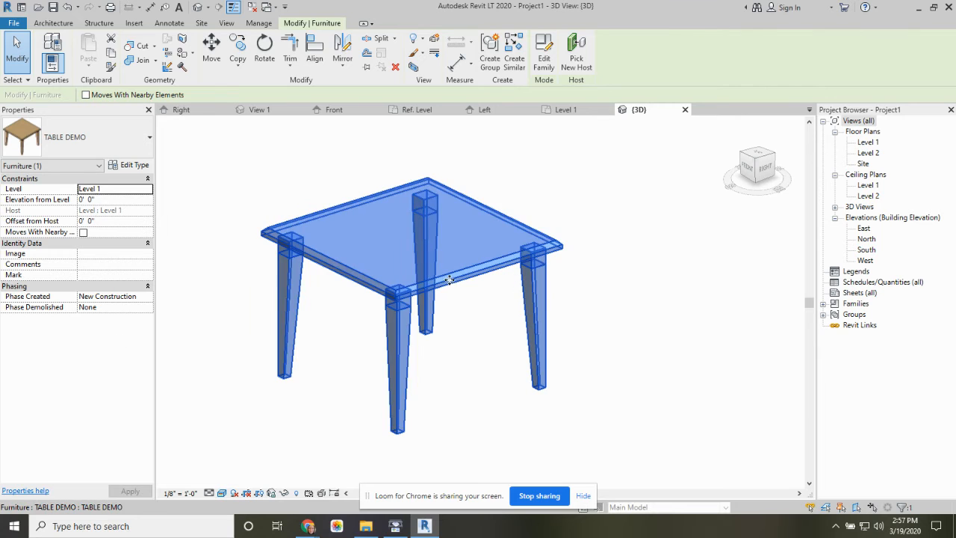
left_click(142, 169)
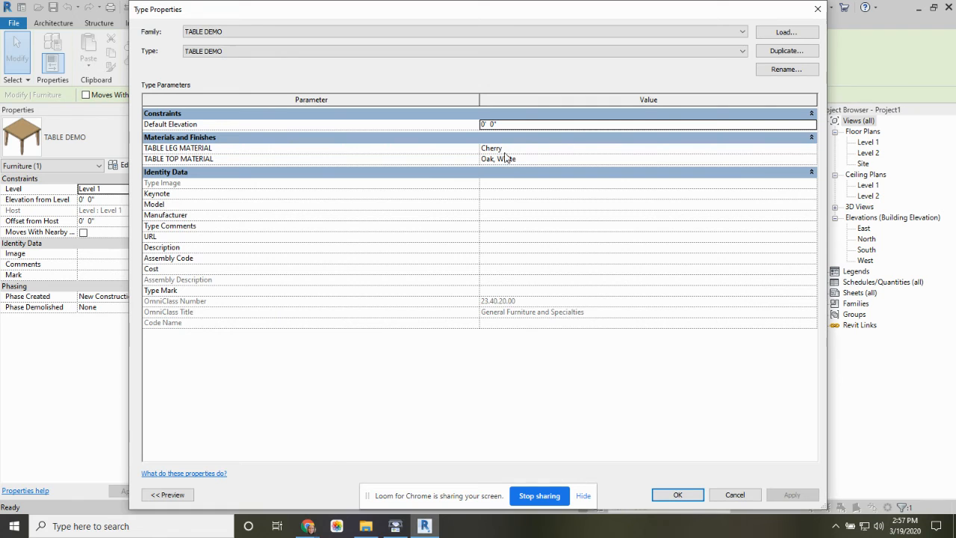
left_click(677, 495)
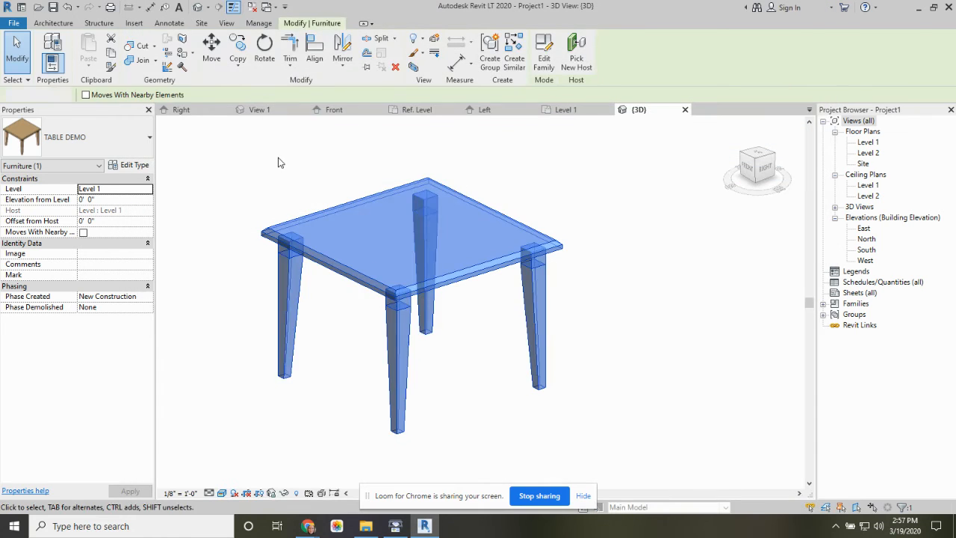
left_click(277, 159)
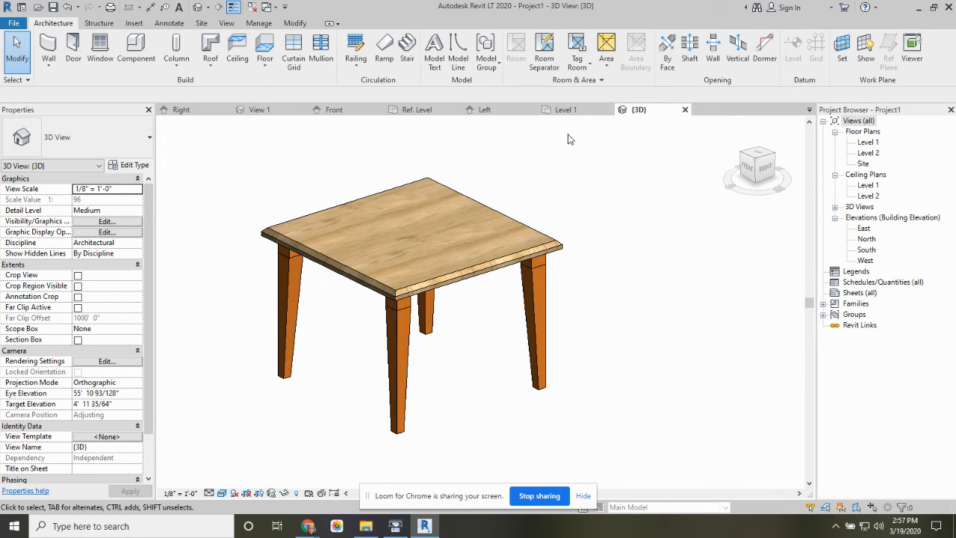
Step: Return to the TABLE DEMO family and change TABLE LEG MATERIAL from a type to an instance parameter
left_click(333, 110)
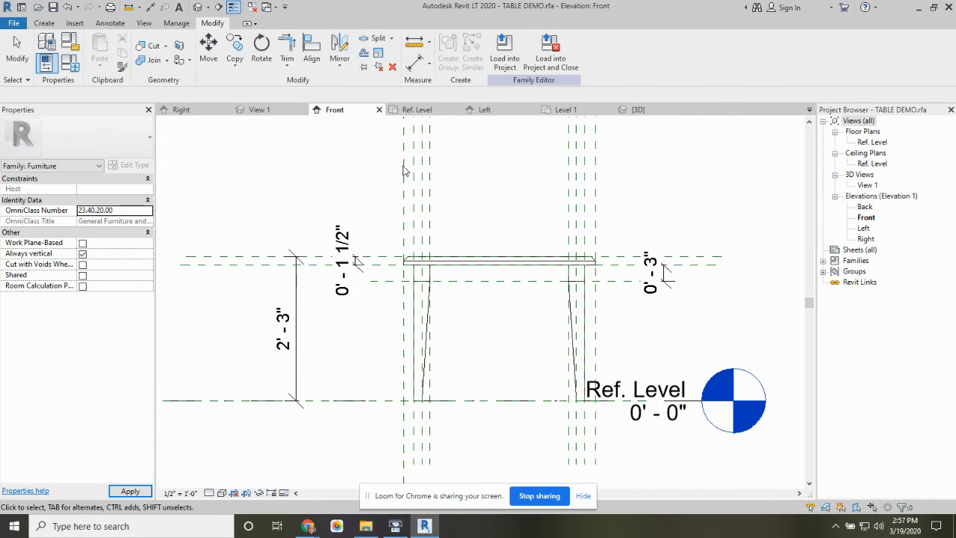
left_click(420, 111)
left_click(262, 110)
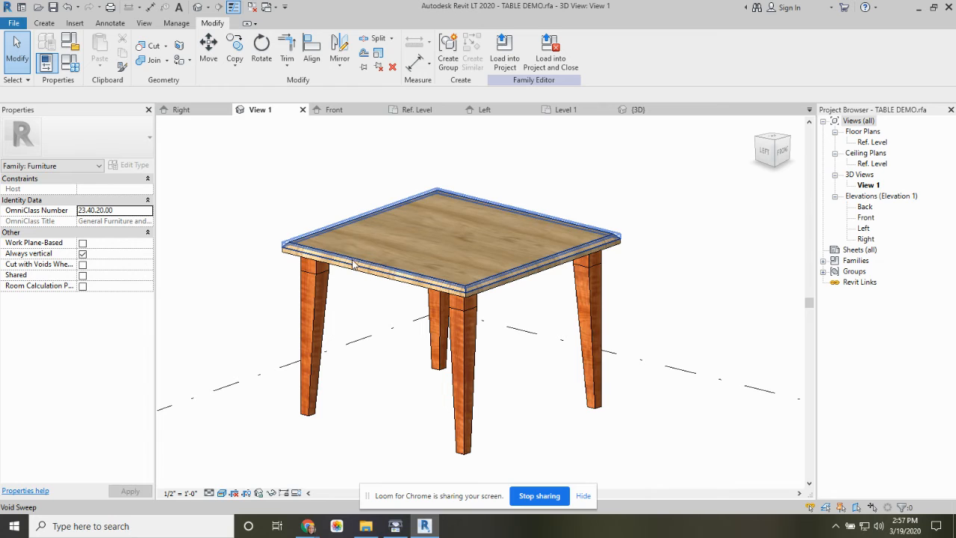
left_click(70, 63)
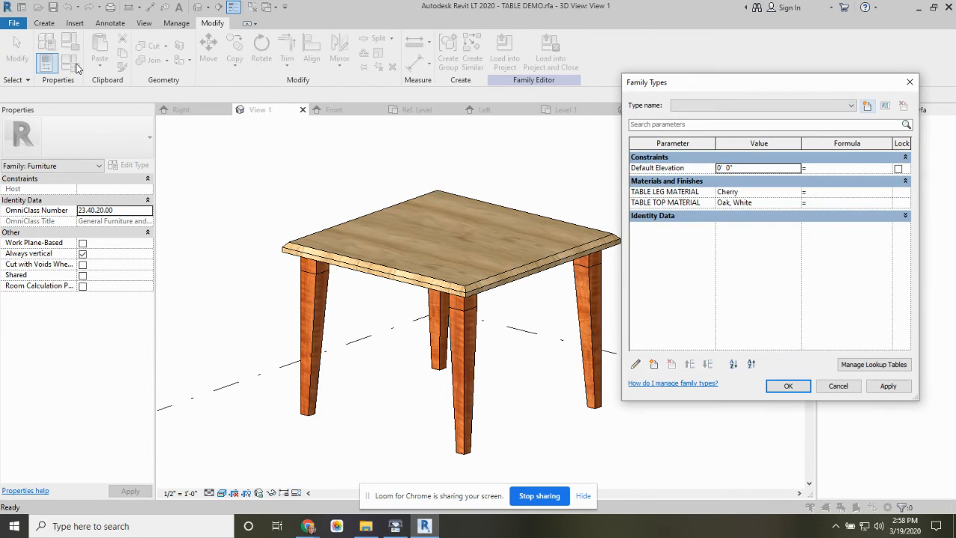
left_click(683, 192)
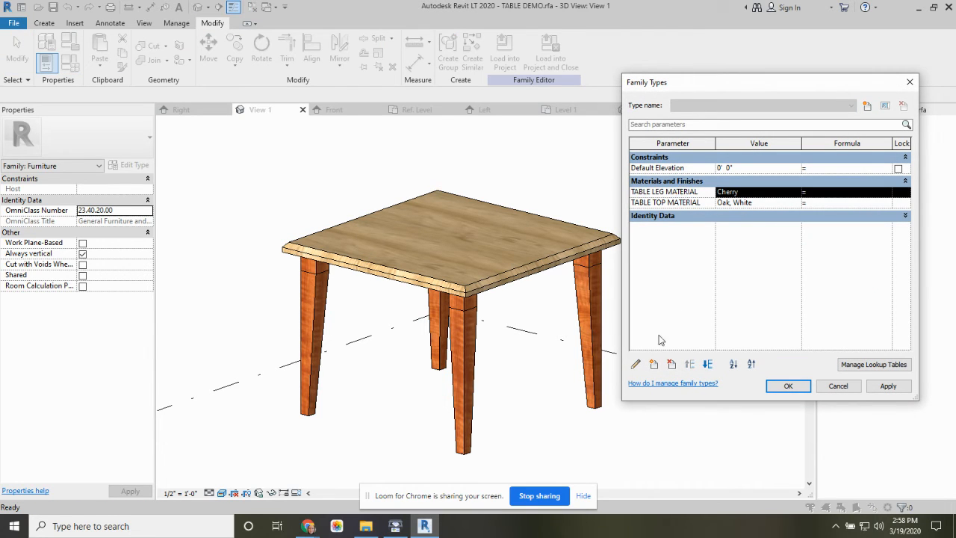
left_click(635, 364)
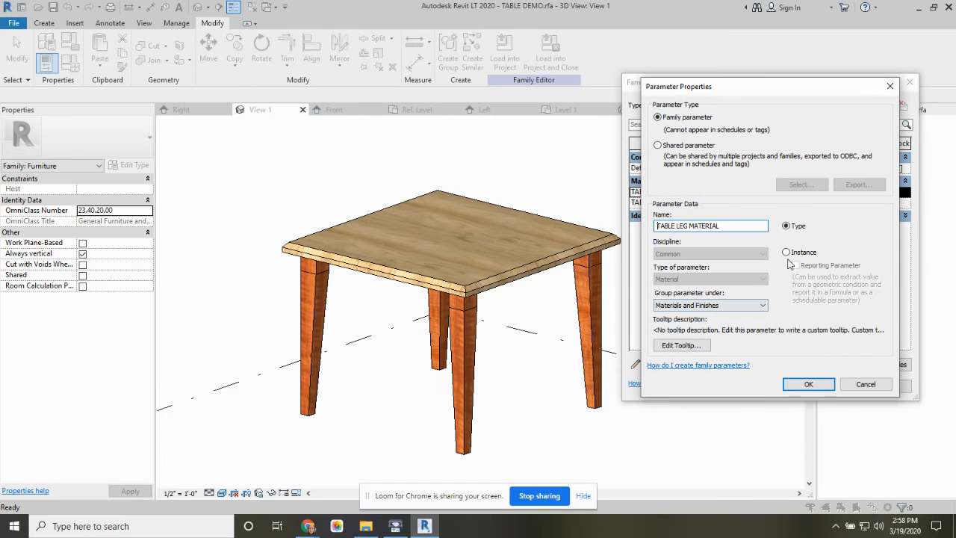
left_click(807, 385)
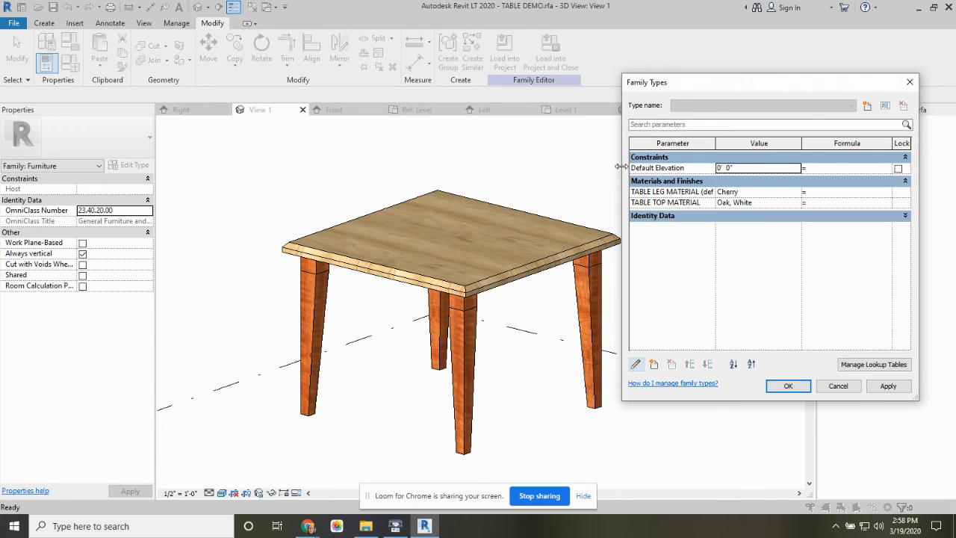
left_click_drag(615, 167, 556, 169)
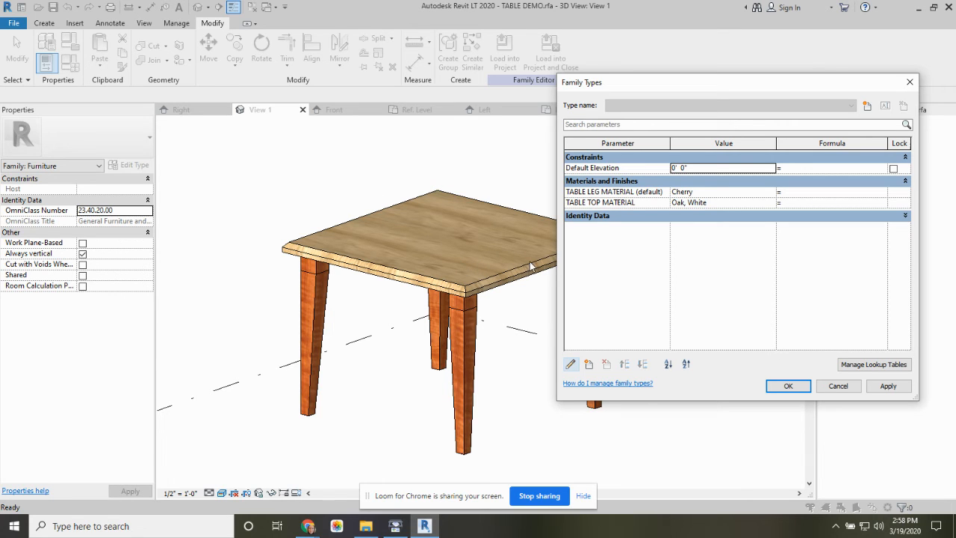
left_click(790, 386)
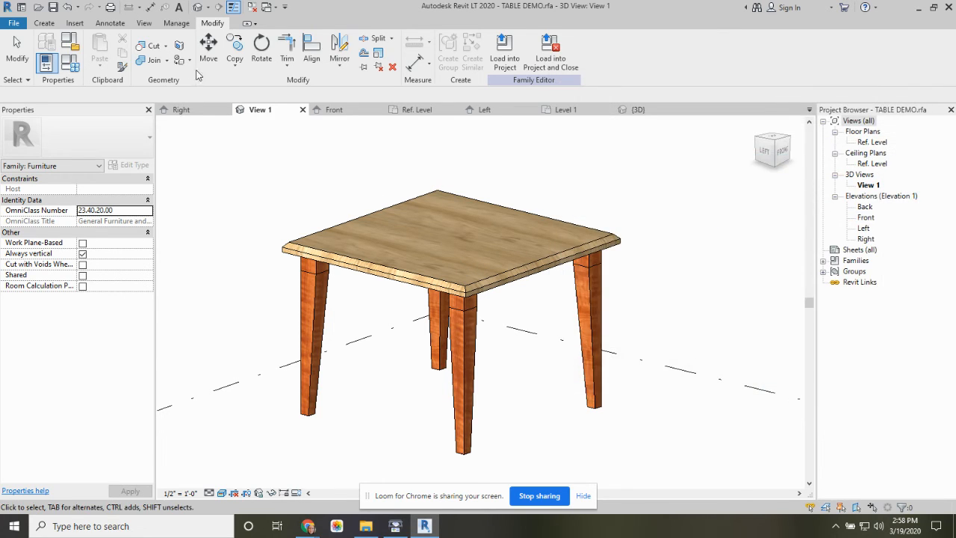
Step: Save the table family and reload it into Project1, returning to the project's 3D view
left_click(53, 8)
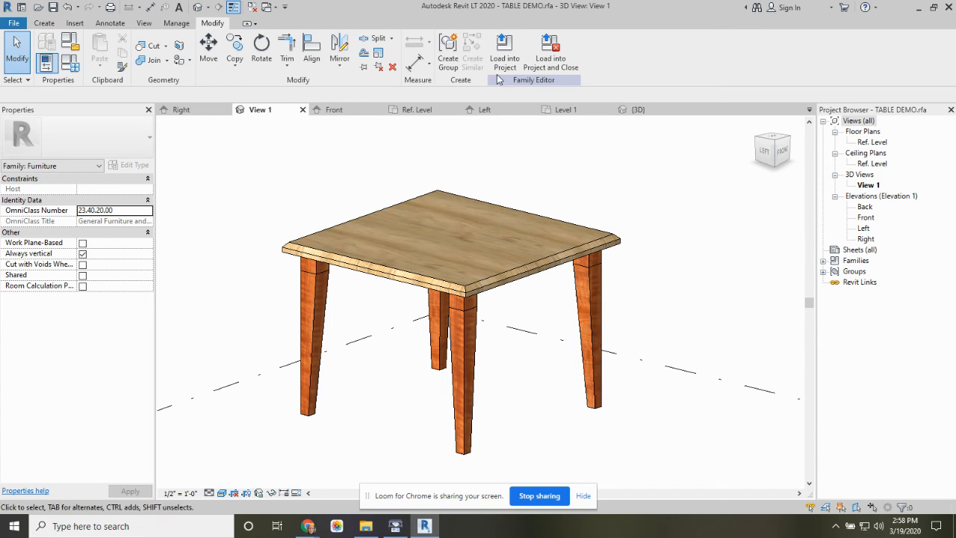
left_click(505, 50)
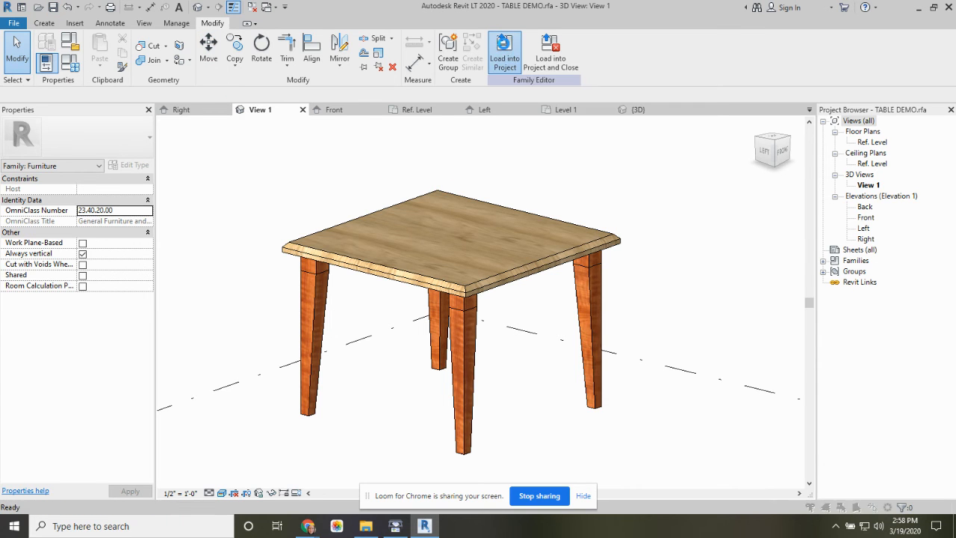
left_click(435, 221)
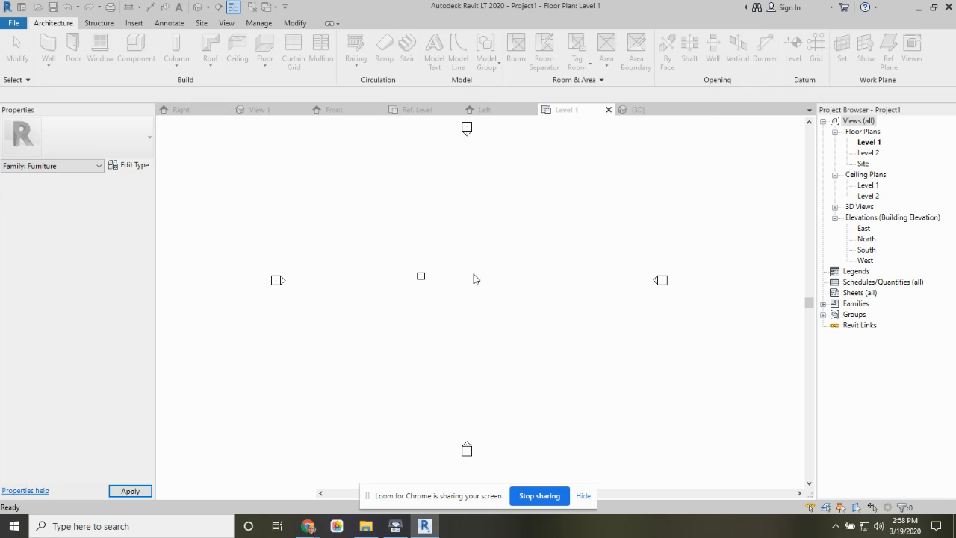
left_click(638, 110)
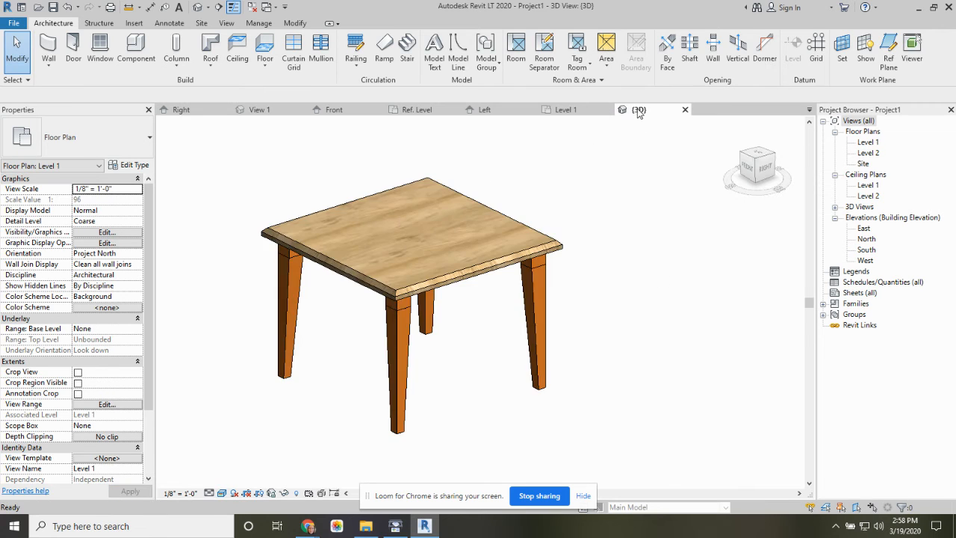
Step: Set the placed table's TABLE LEG MATERIAL instance parameter to Stainless Steel, searching the materials for METAL
scroll(377, 323, "up", 4)
scroll(416, 339, "down", 3)
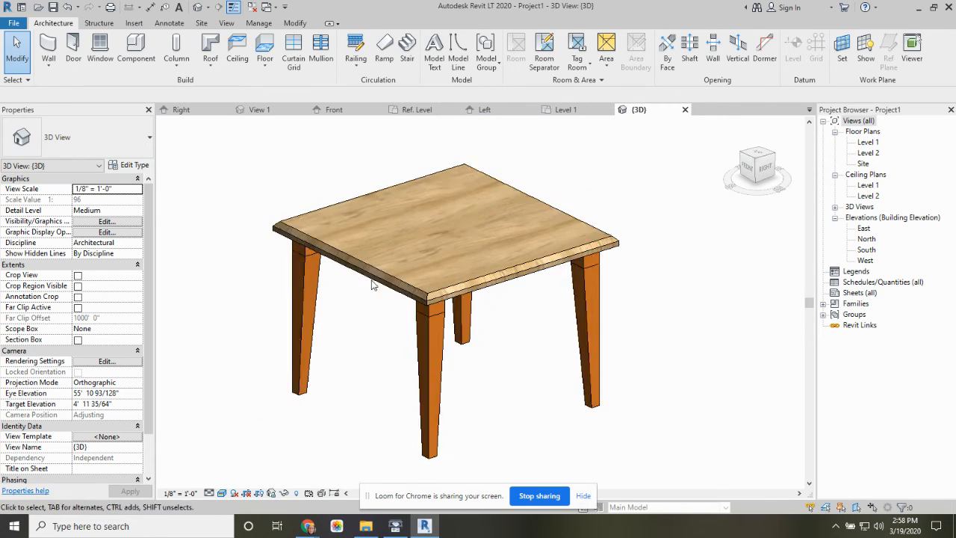
left_click(366, 267)
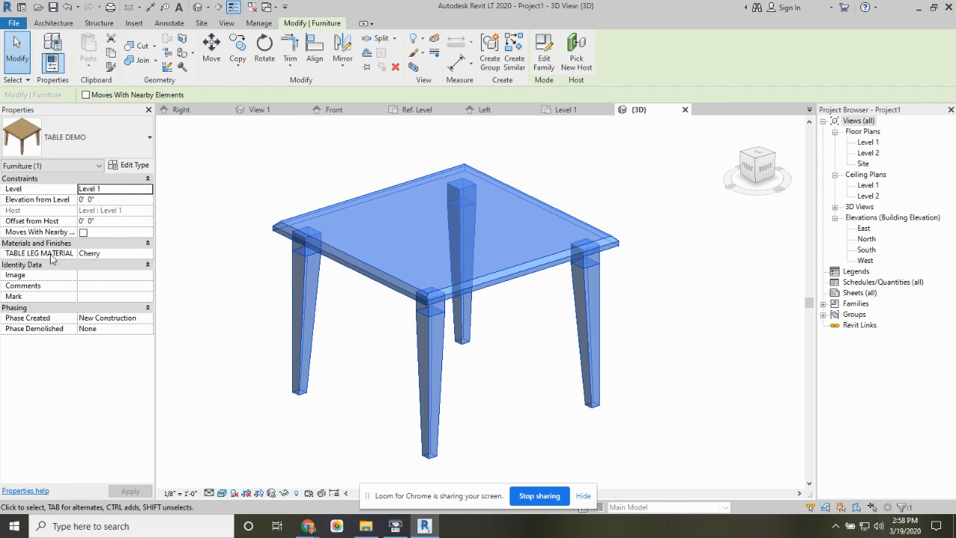
left_click(151, 255)
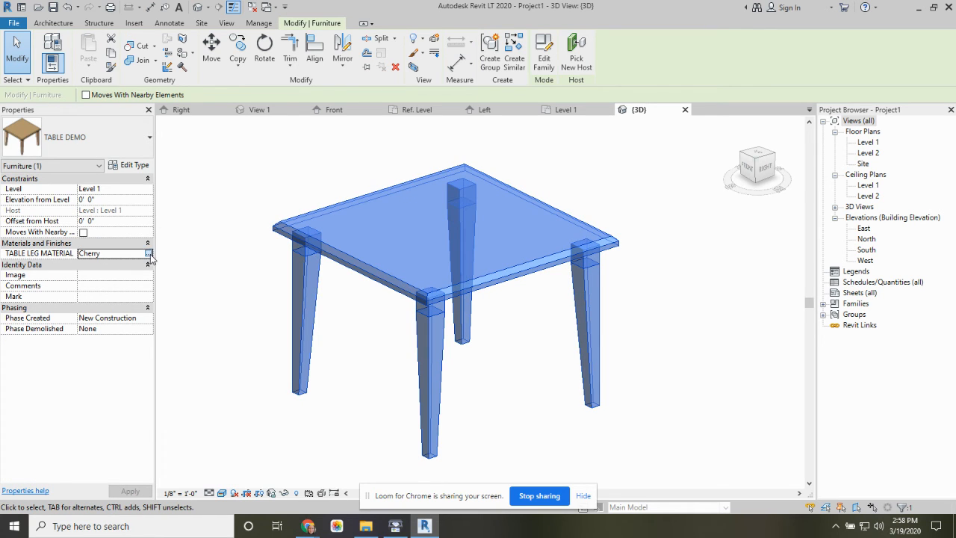
left_click(149, 253)
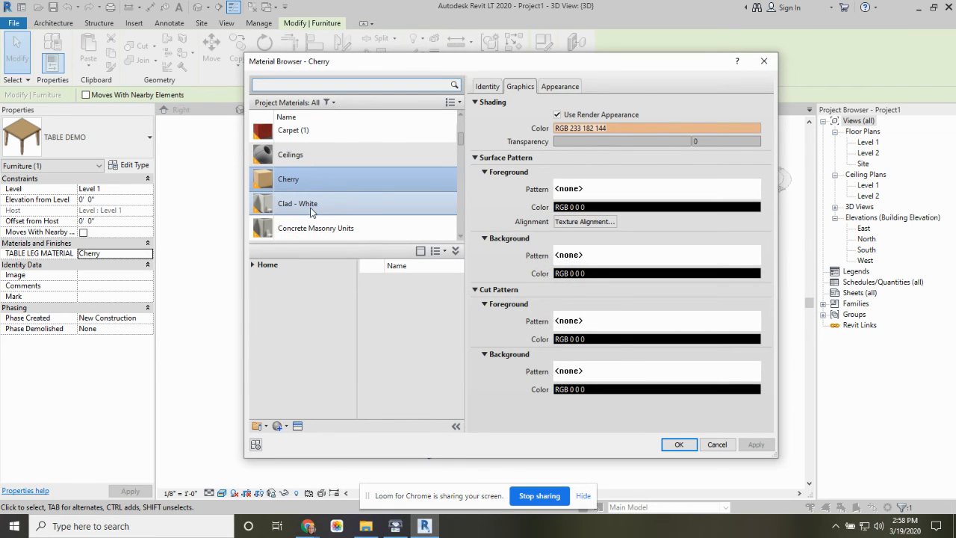
scroll(339, 156, "up", 1)
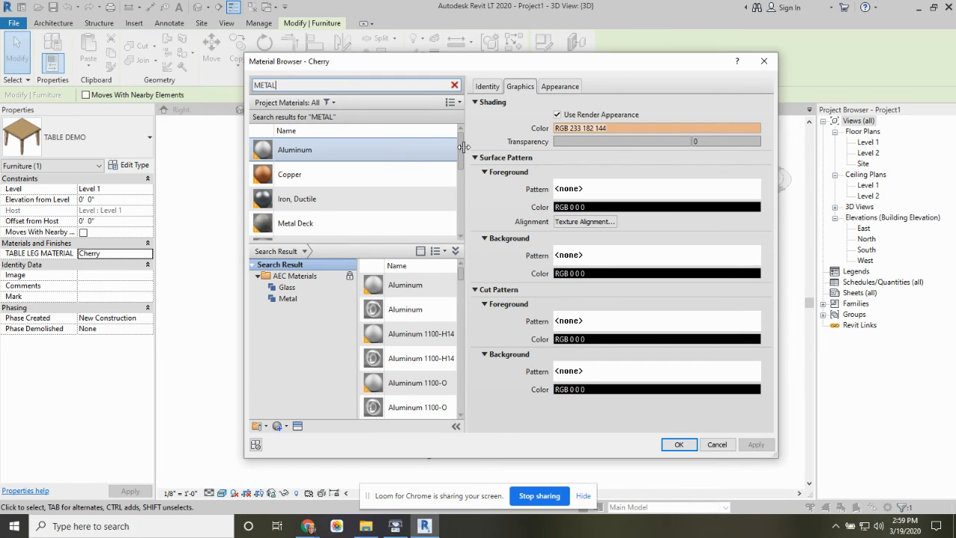
left_click_drag(461, 152, 460, 190)
left_click(336, 191)
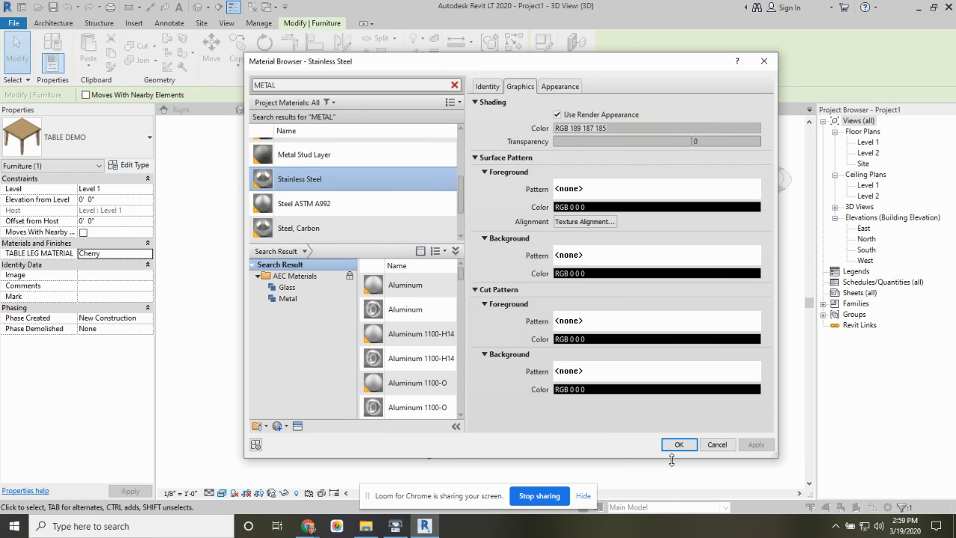
double_click(354, 175)
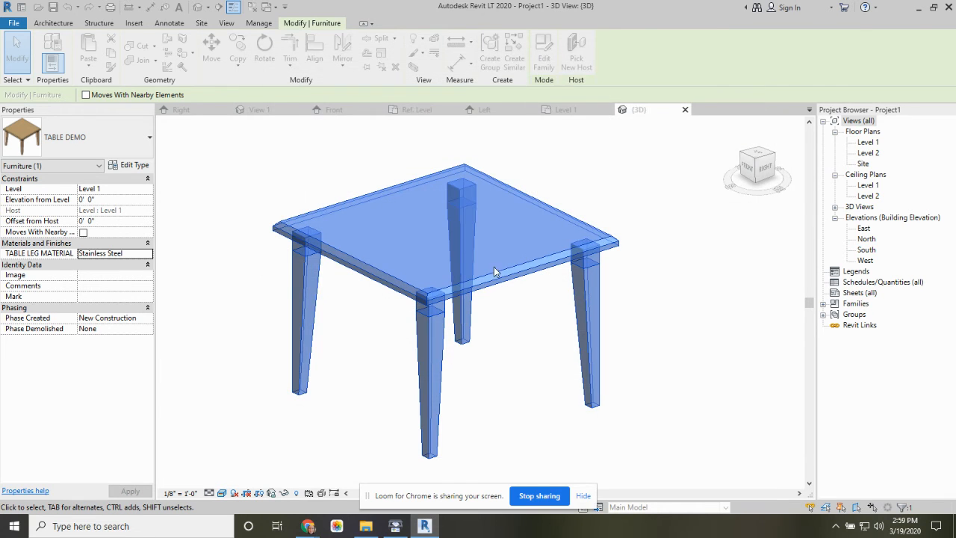
left_click(230, 239)
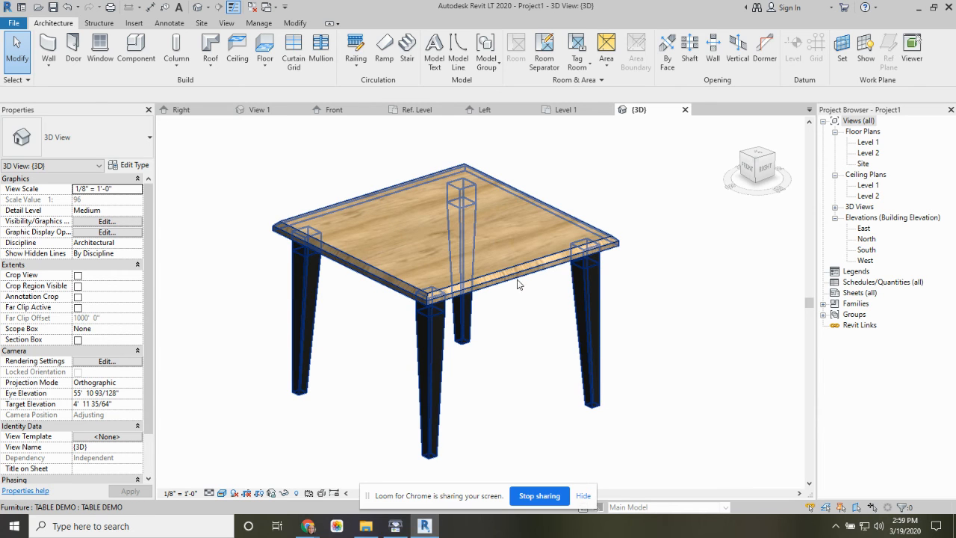
Step: Copy the table to an open spot on its left, and copy that new table about 6'-4" toward the back
left_click(357, 263)
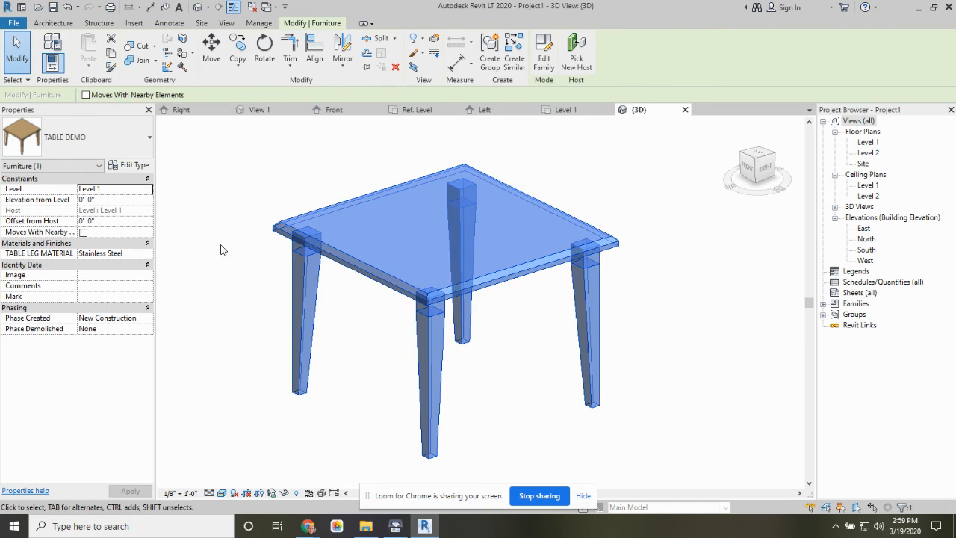
scroll(403, 277, "down", 3)
left_click_drag(388, 271, 574, 266)
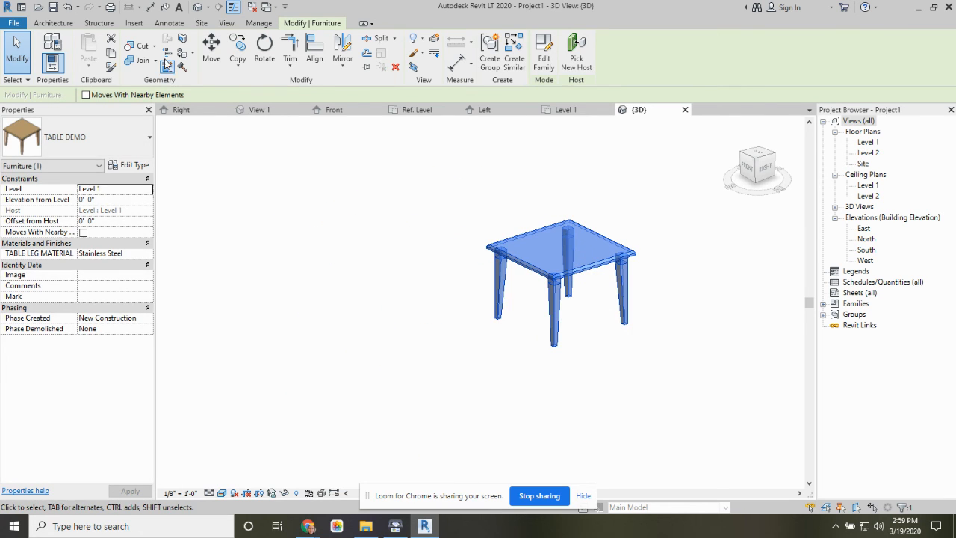
left_click(237, 50)
left_click(537, 257)
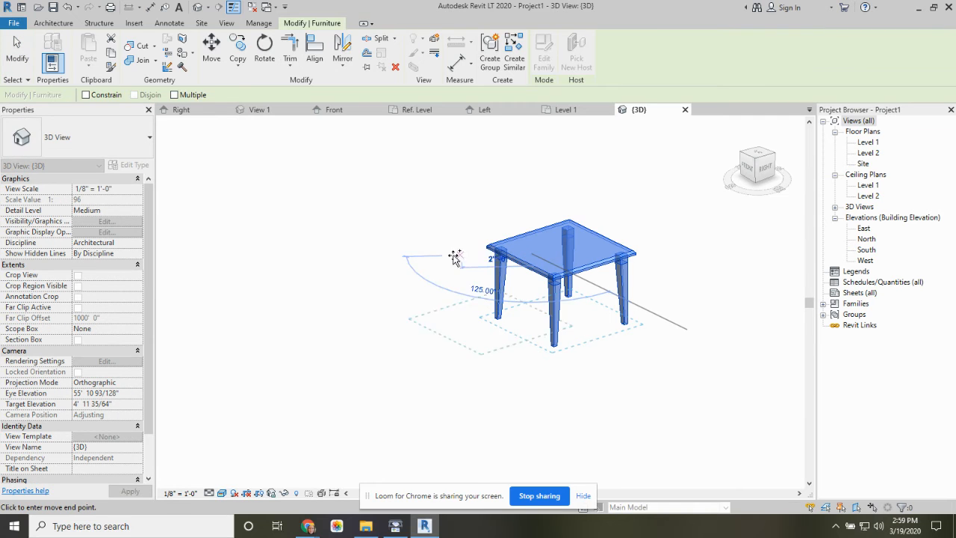
left_click(308, 241)
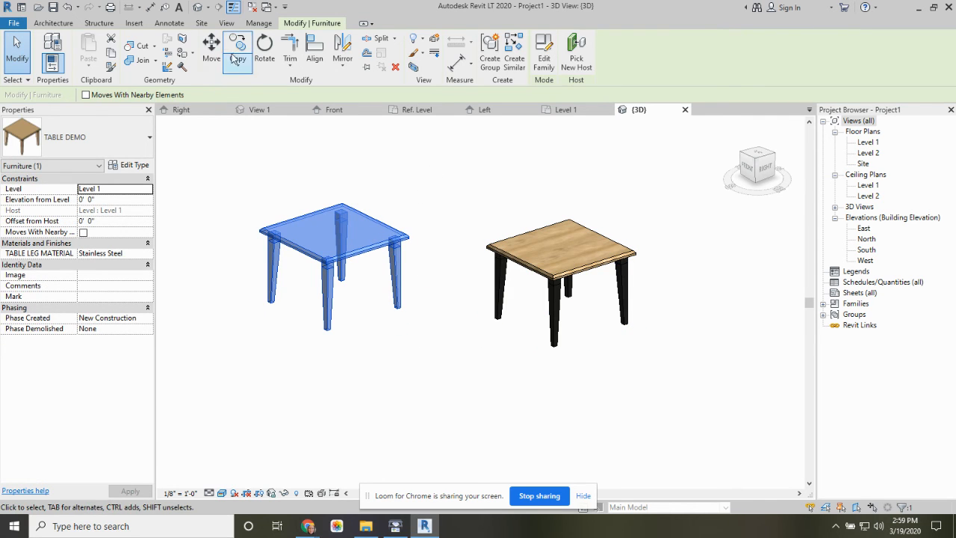
left_click(238, 50)
left_click(378, 228)
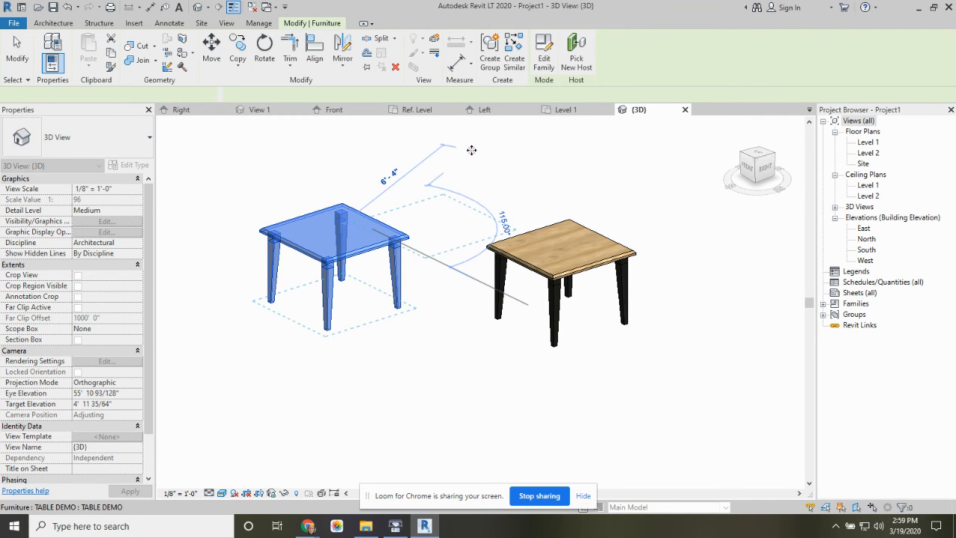
left_click(472, 150)
key("Escape")
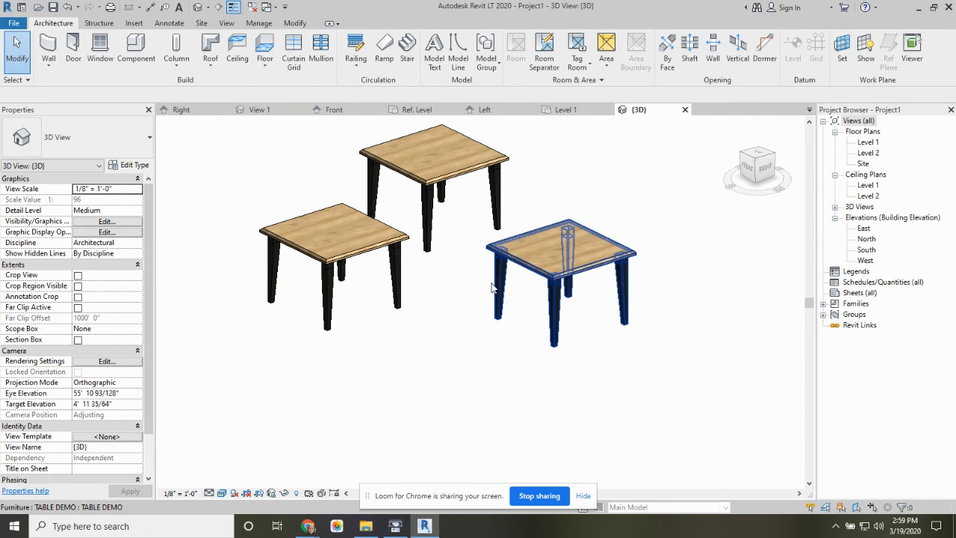
Step: Set the original right-hand table's TABLE LEG MATERIAL to Cherry, searching the materials for CHERRY
left_click(523, 267)
left_click(114, 144)
left_click(114, 144)
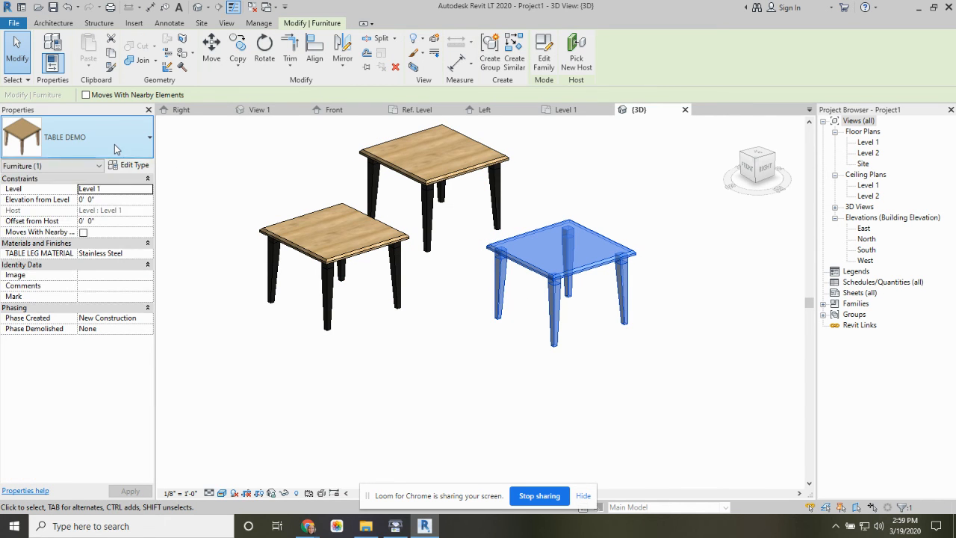
left_click(144, 254)
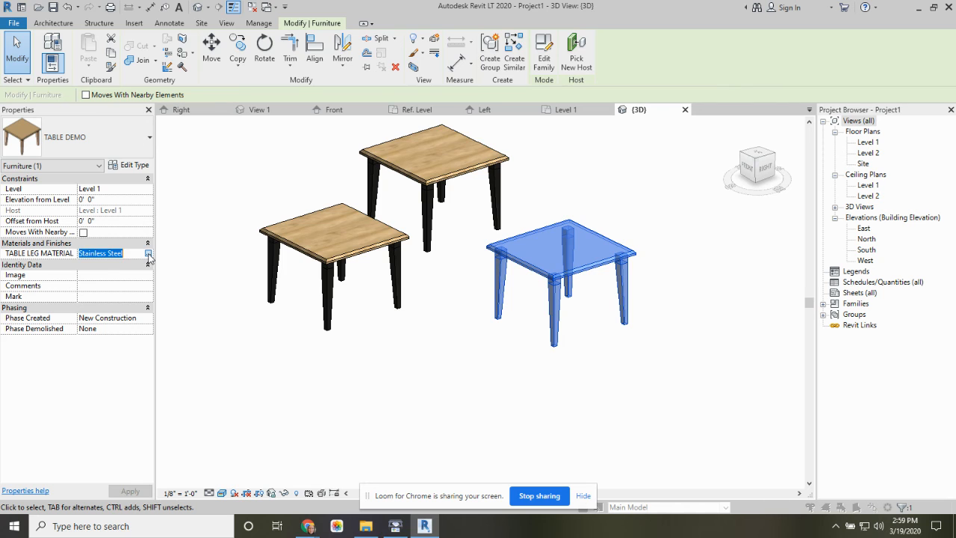
left_click(148, 253)
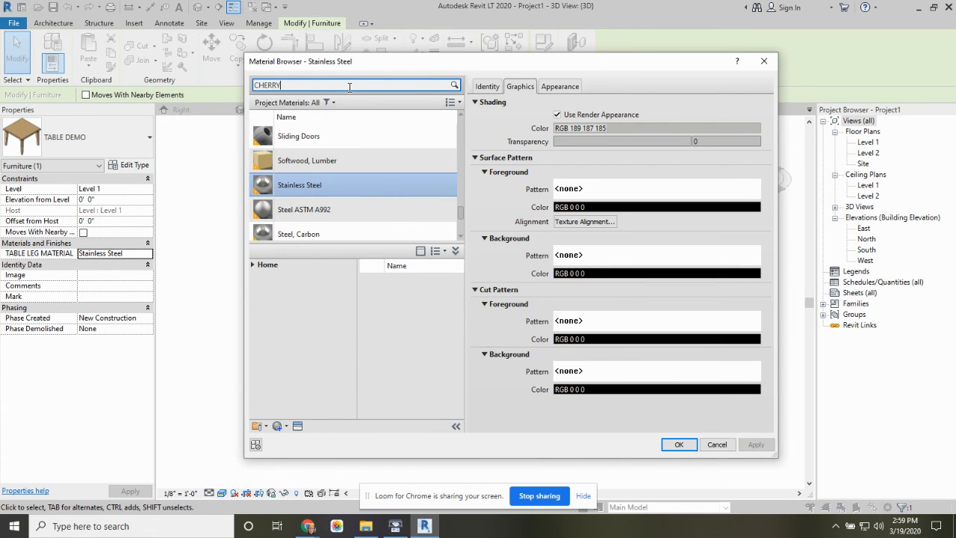
left_click(300, 152)
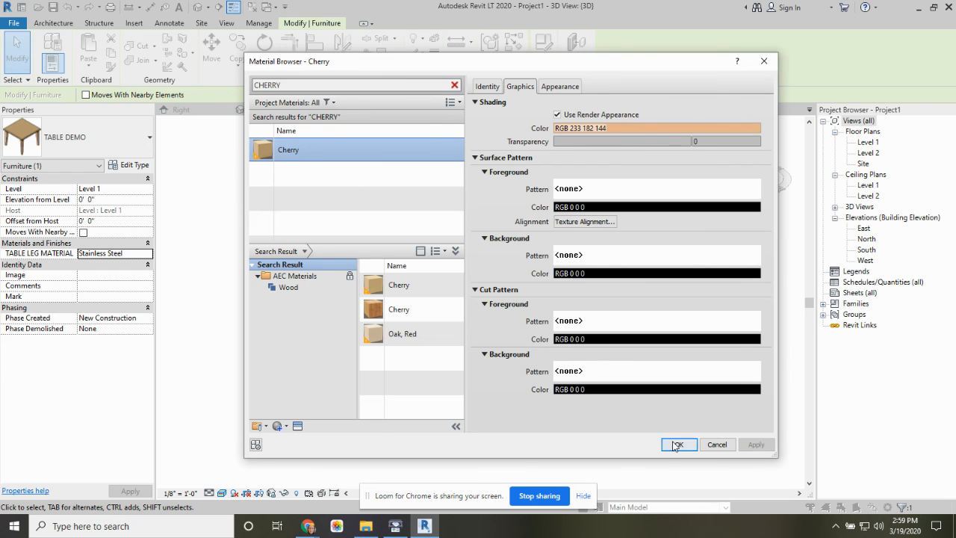
left_click(677, 446)
left_click(503, 328)
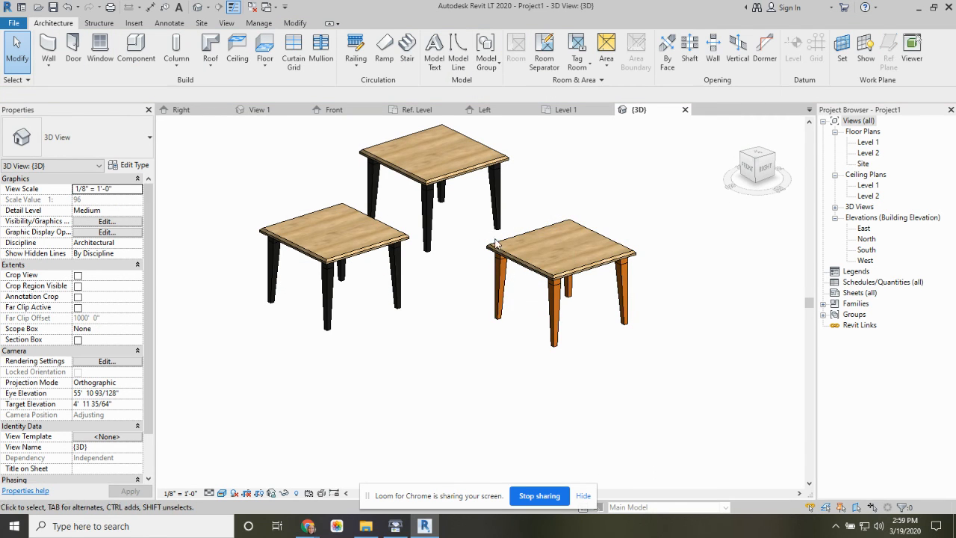
Step: Open the material selection for TABLE TOP MATERIAL in the rear table's type properties and search for GLASS
left_click(430, 181)
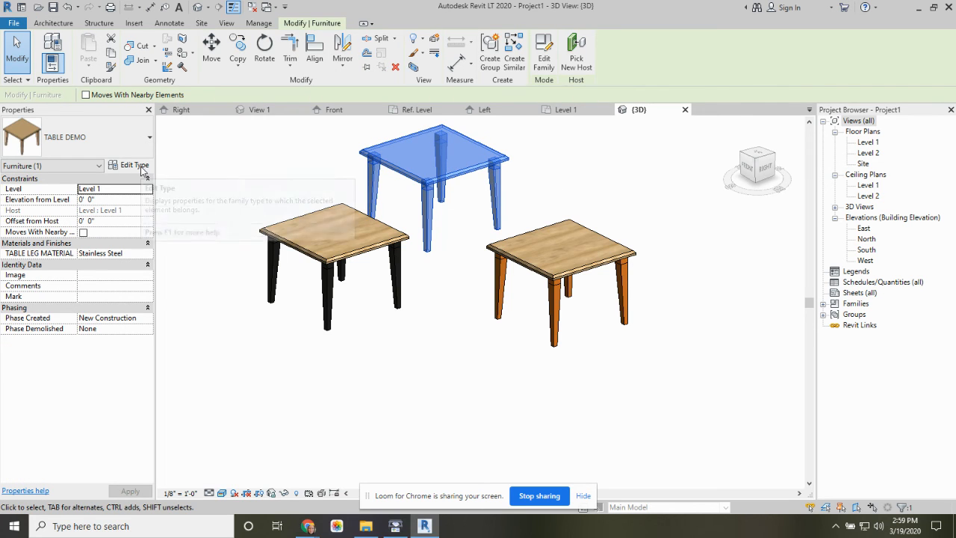
left_click(141, 167)
left_click(538, 149)
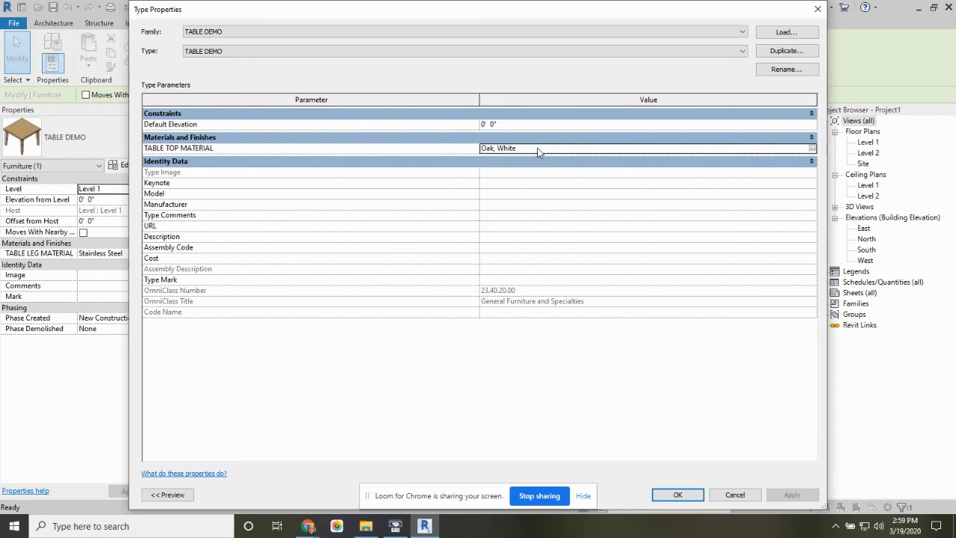
left_click(812, 149)
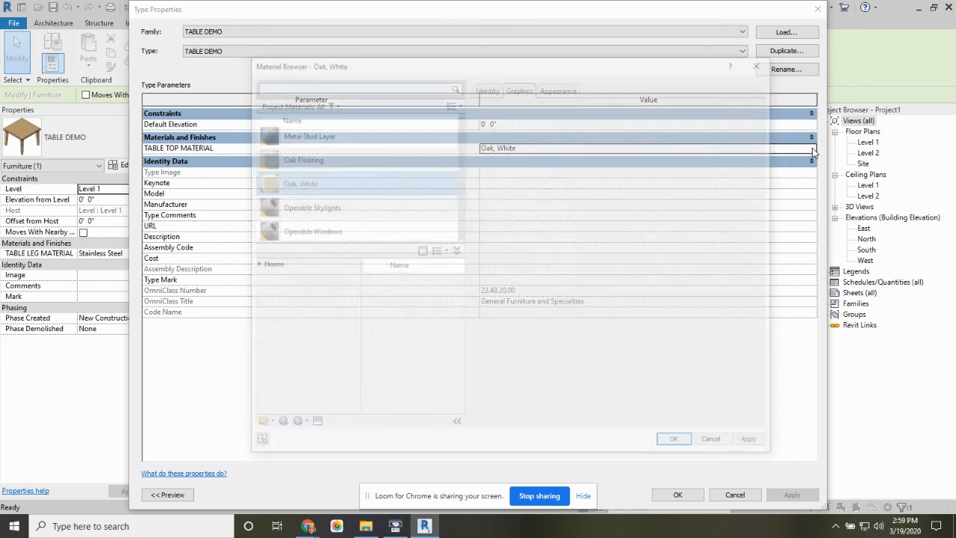
left_click_drag(461, 190, 469, 227)
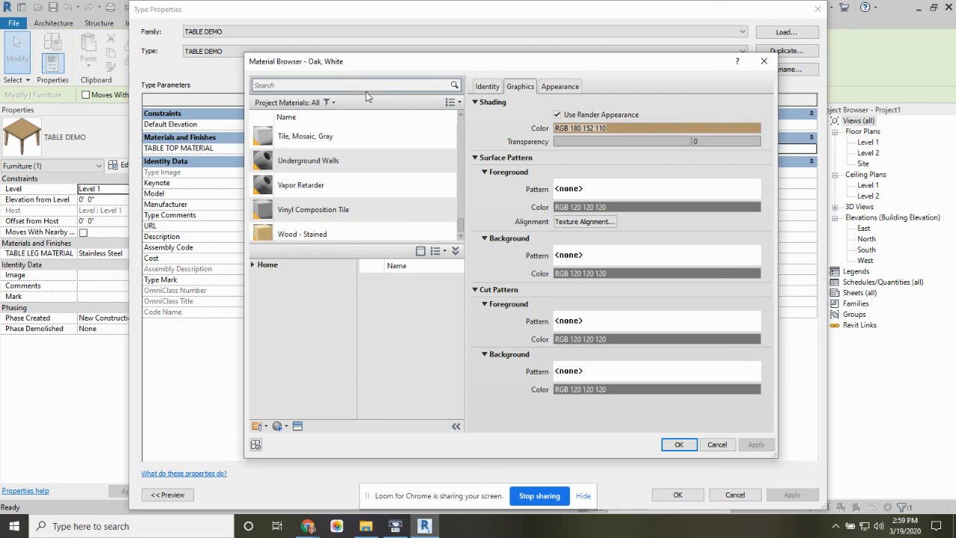
left_click(351, 84)
type("GLA")
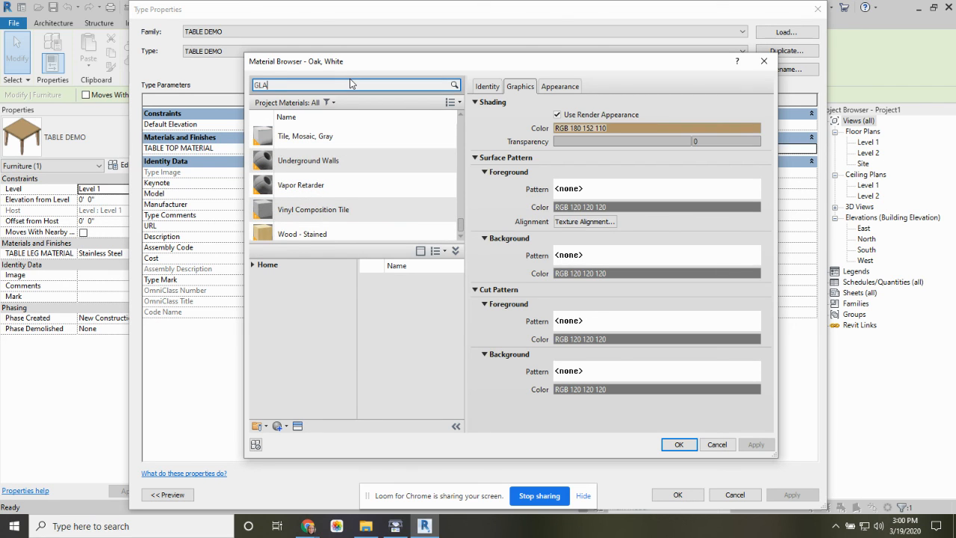
type("SS")
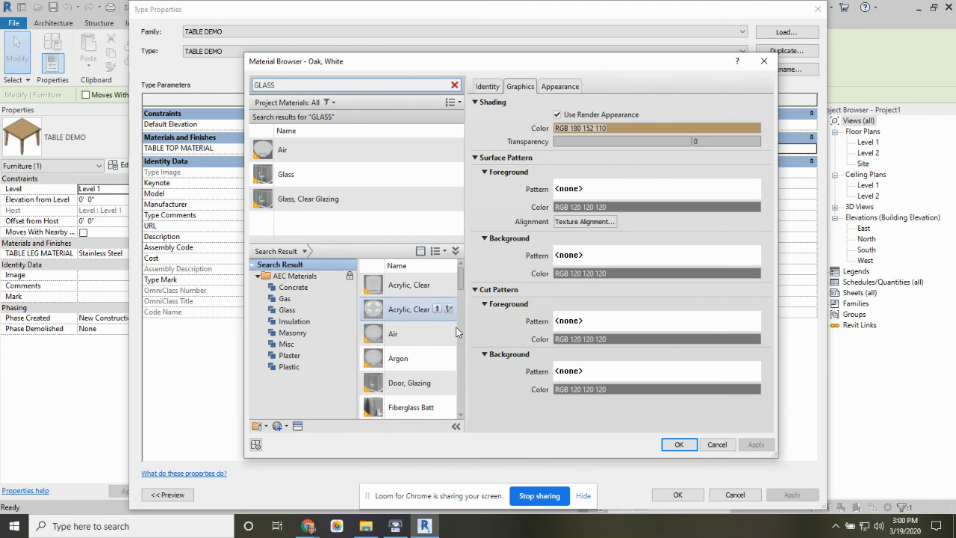
Step: Add the library's Glass Block material to the project and assign it as the TABLE DEMO type's top material
scroll(463, 299, "down", 3)
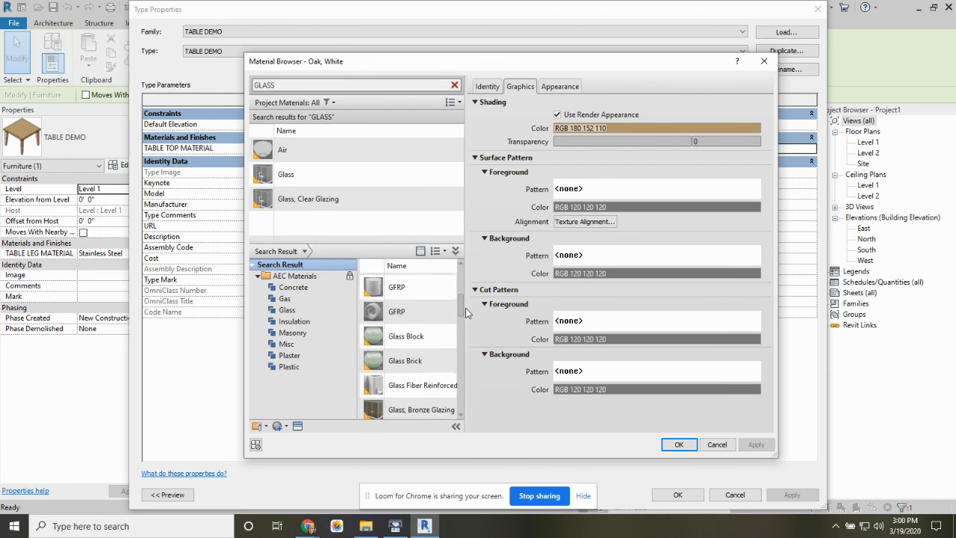
scroll(457, 310, "down", 1)
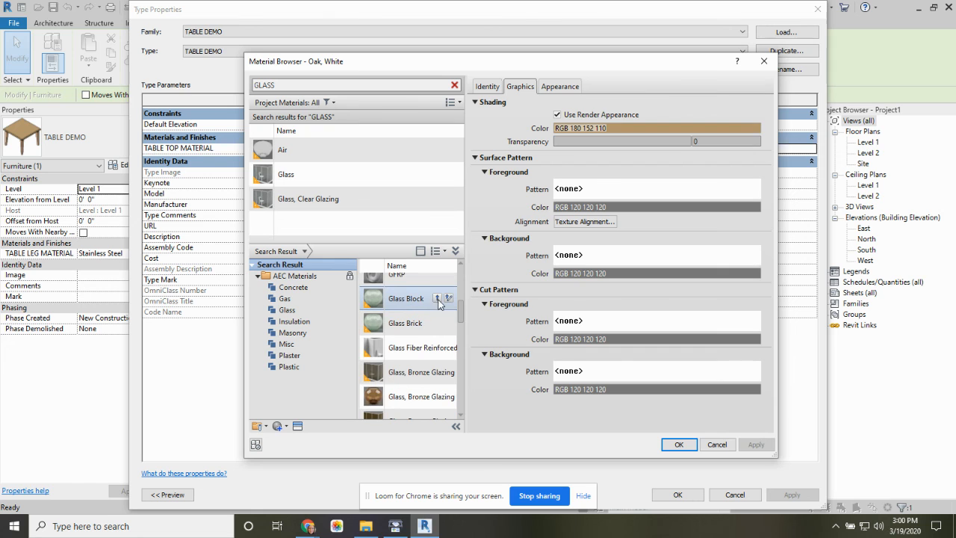
left_click(438, 298)
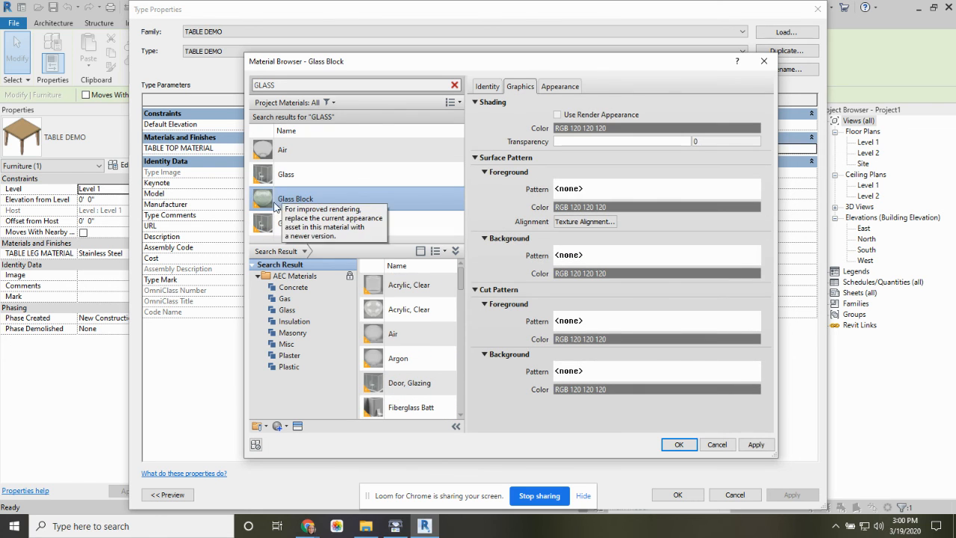
left_click(680, 445)
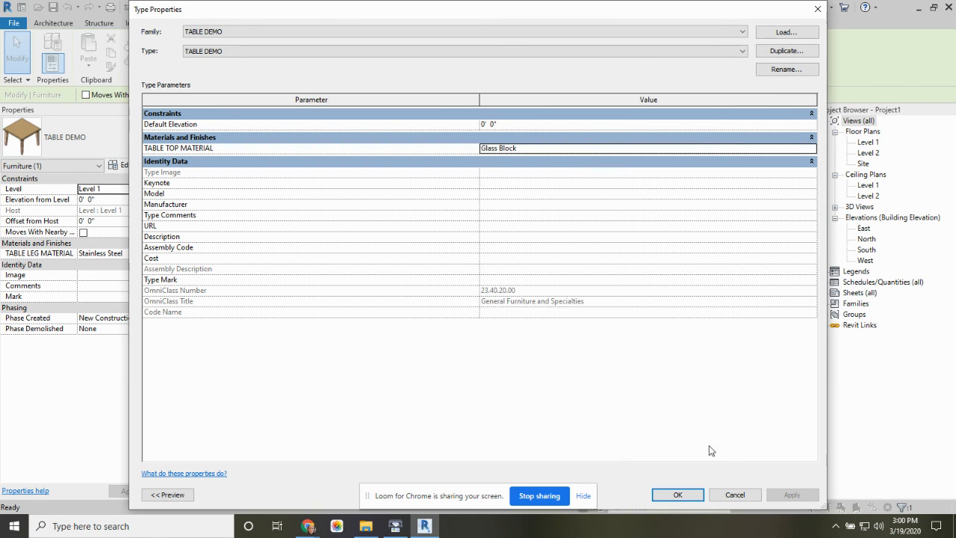
left_click(670, 495)
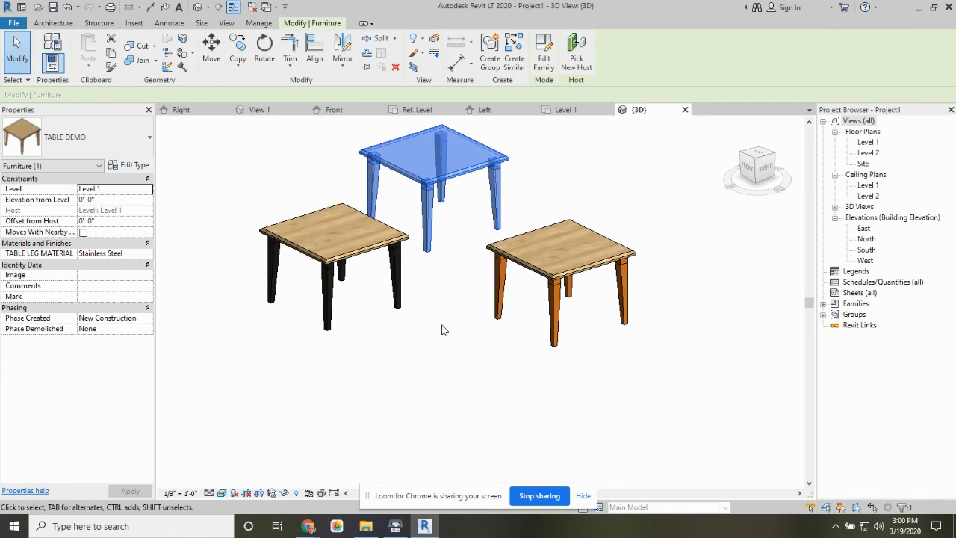
left_click(452, 313)
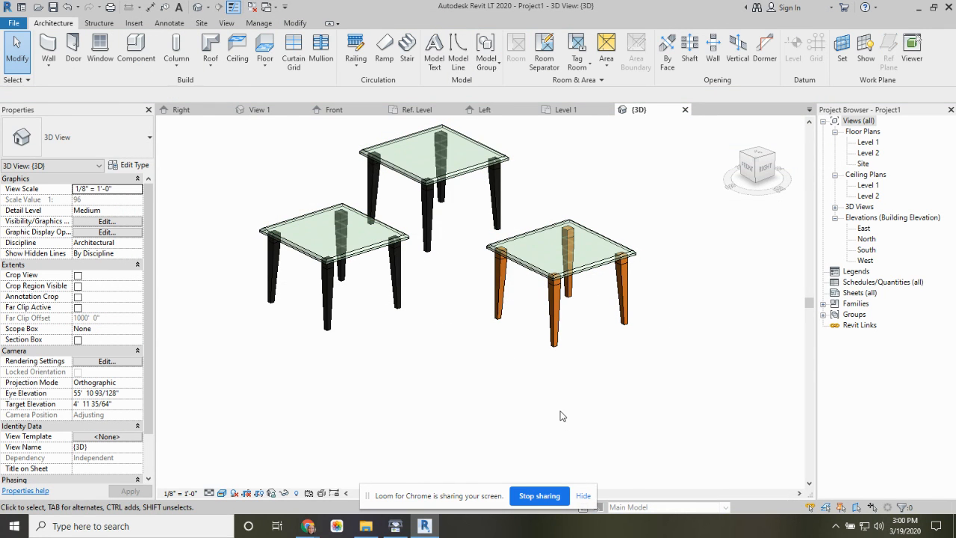
Step: Review the rear table's leg material instance property and the access to its type properties
left_click(423, 176)
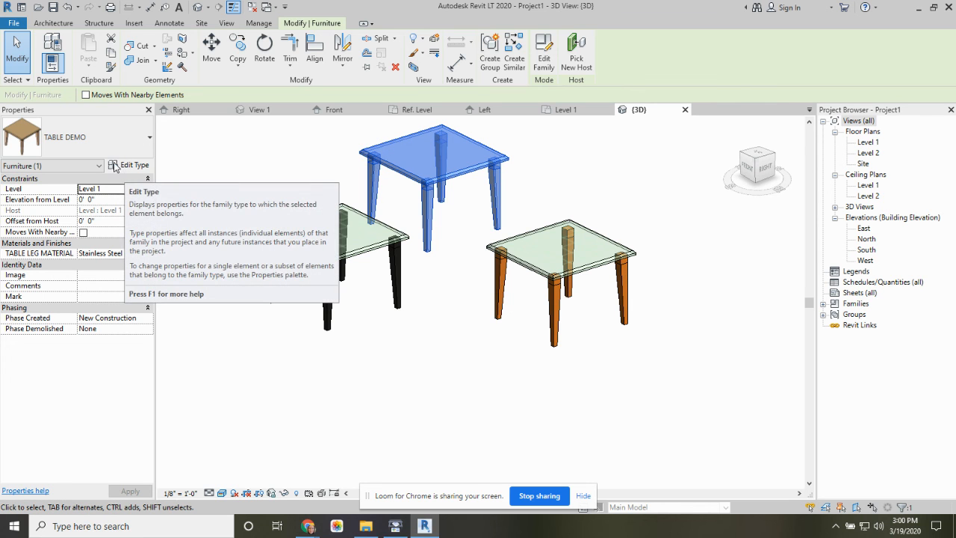
left_click(470, 296)
left_click(424, 187)
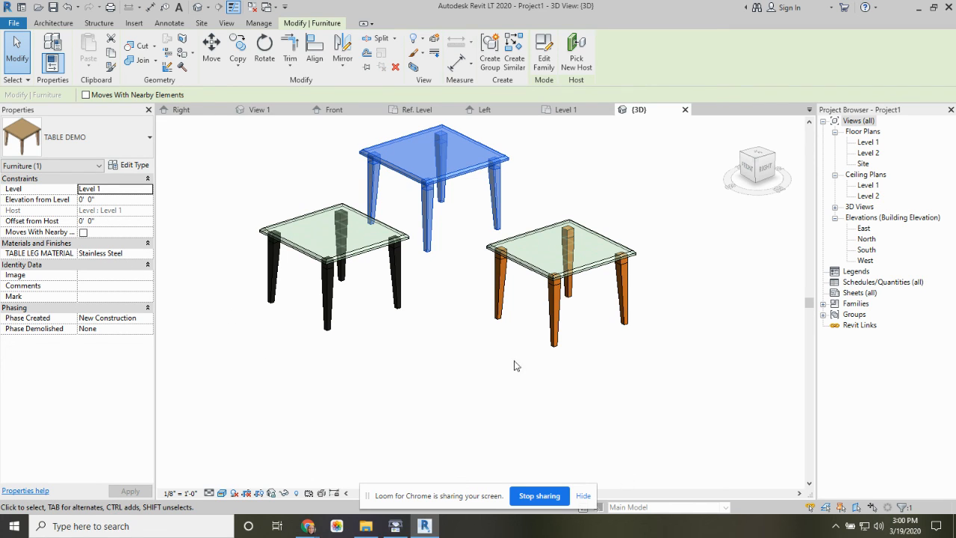
left_click(437, 273)
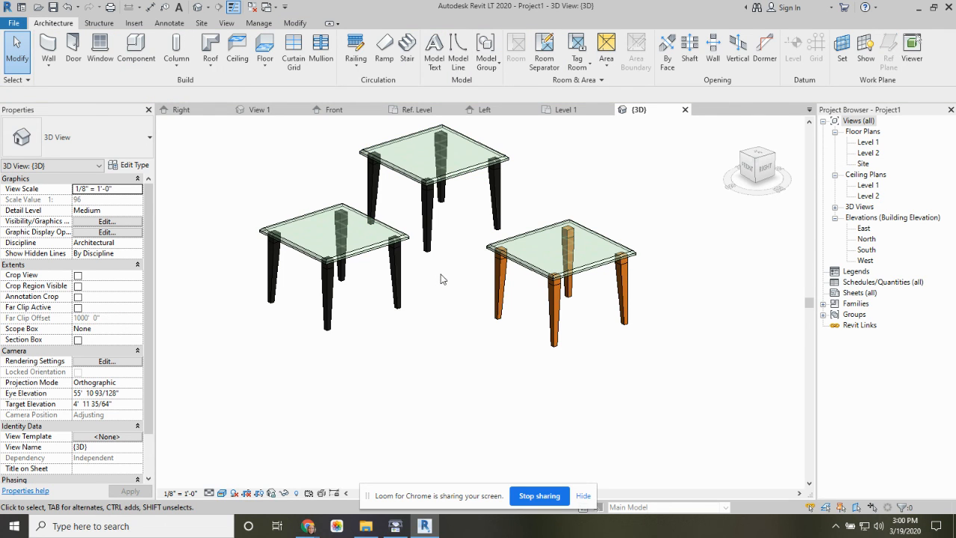